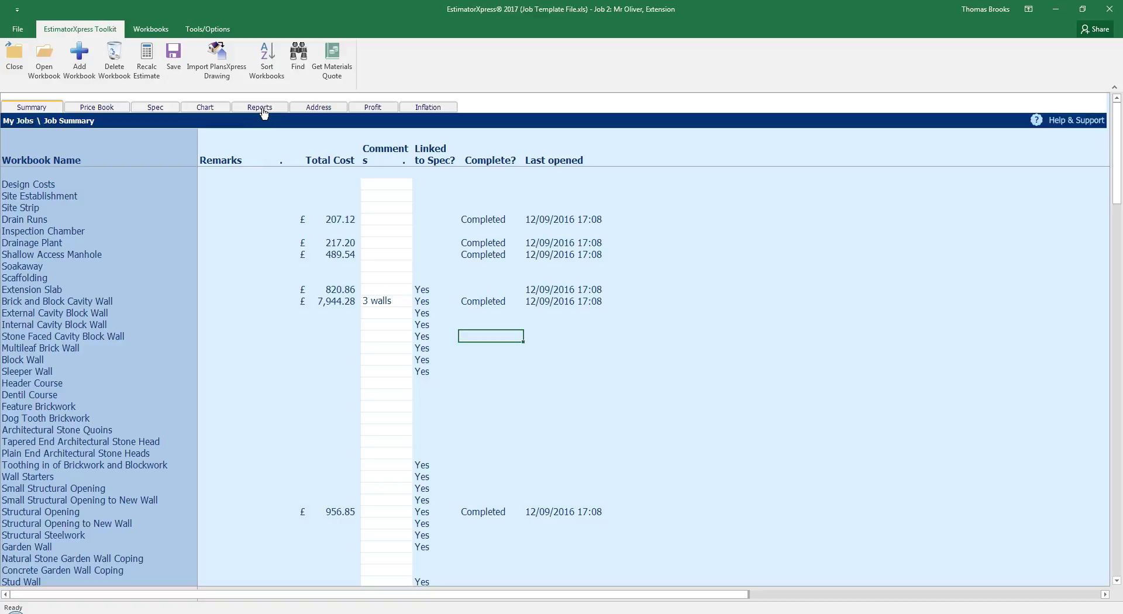
# Go to the job's reports and remove the resources with a quantity of 0 and those with a cost of £0.
pyautogui.click(263, 110)
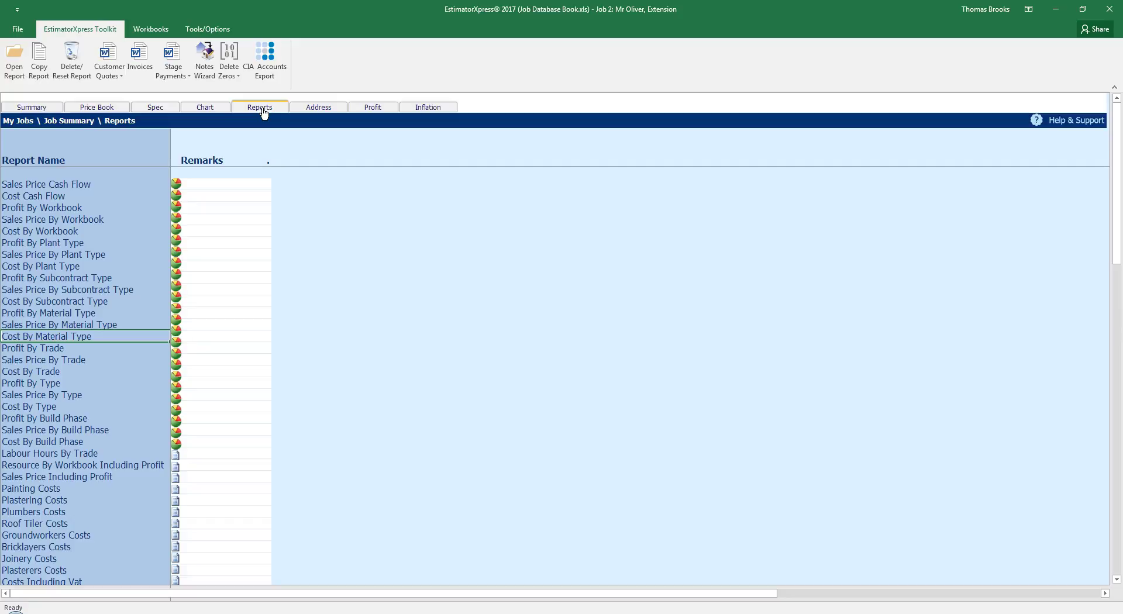
pyautogui.click(228, 61)
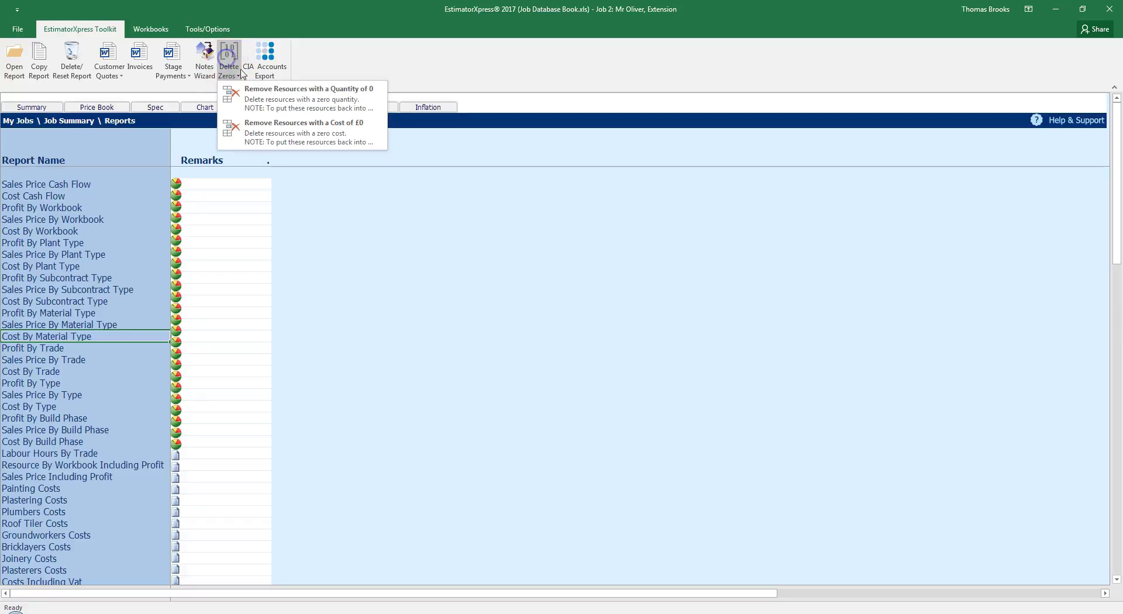
pyautogui.click(265, 103)
pyautogui.click(234, 69)
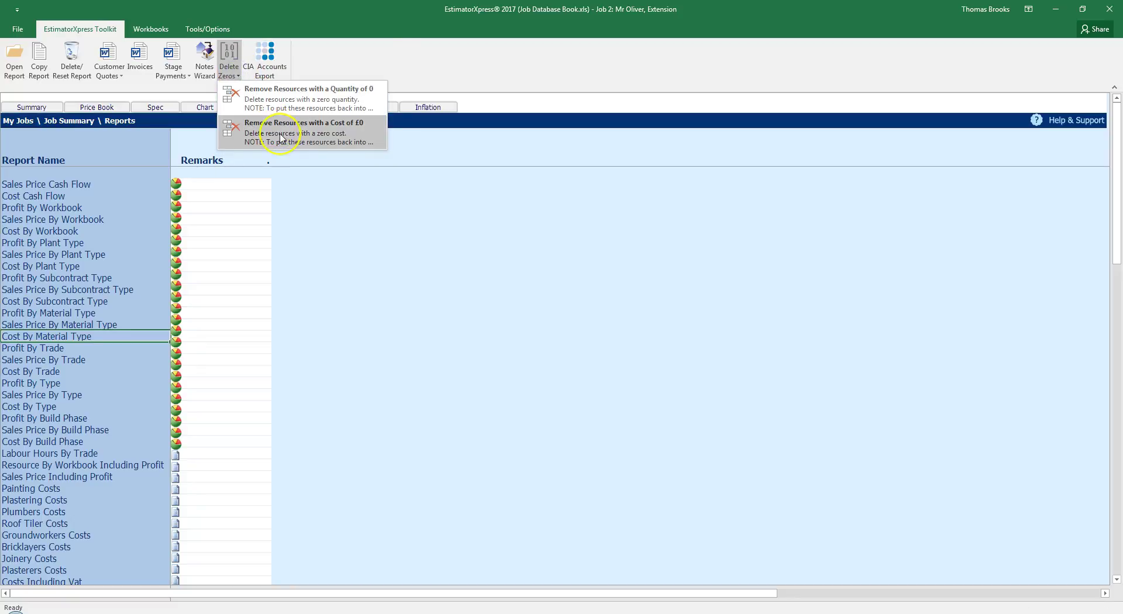
pyautogui.click(280, 137)
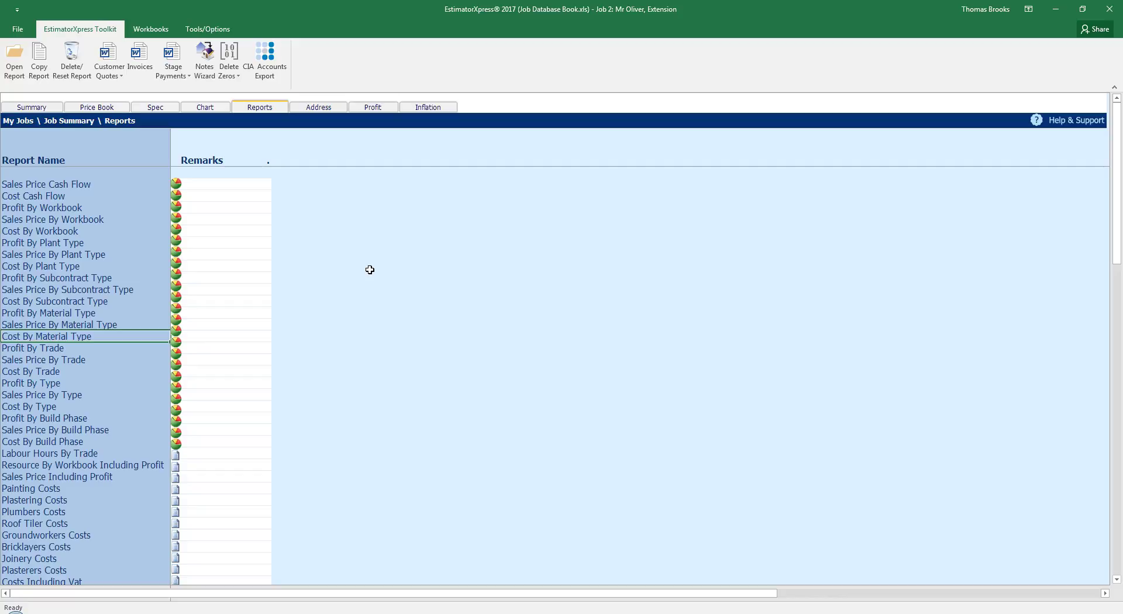
pyautogui.click(356, 269)
# View the Cost By Material Type report with its chart labels switched from percentages to pound values, and return to the reports list.
pyautogui.click(117, 333)
pyautogui.click(186, 334)
pyautogui.click(18, 68)
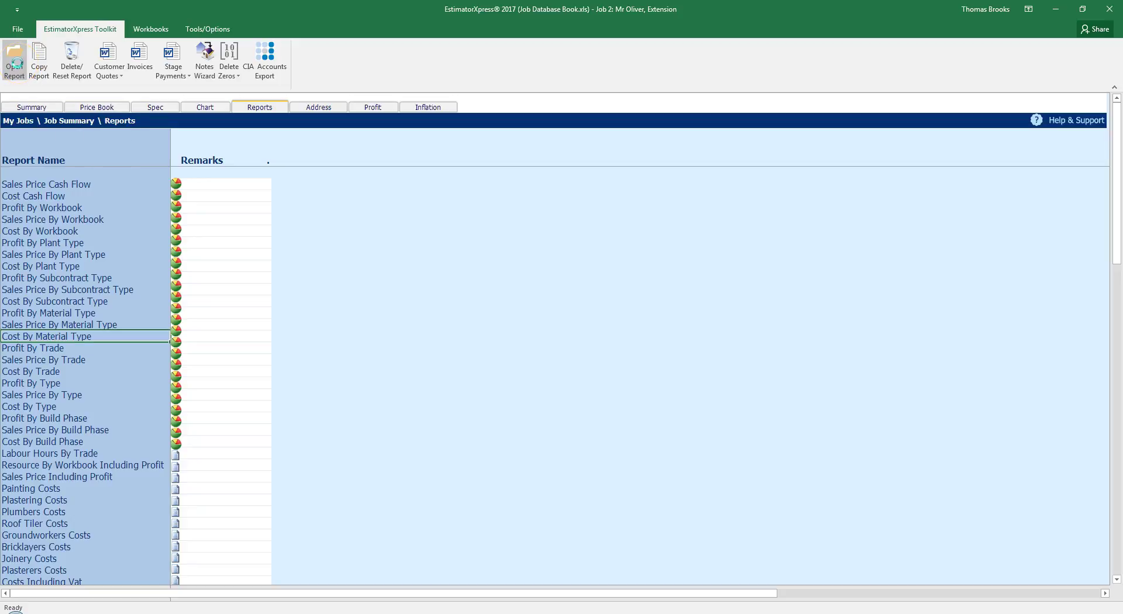
pyautogui.click(157, 204)
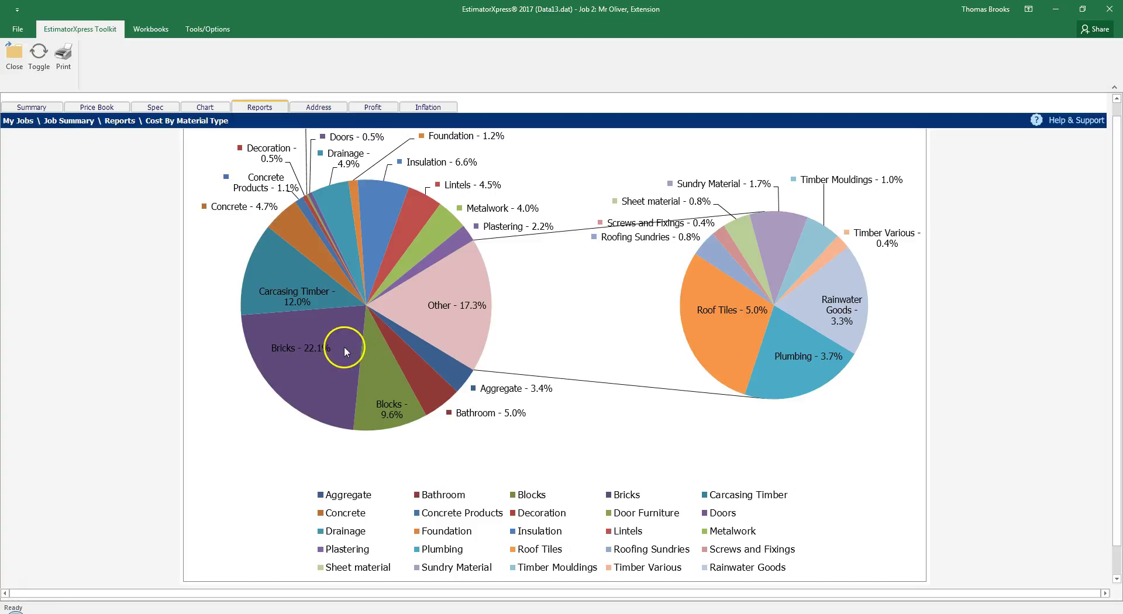
pyautogui.moveTo(344, 347)
pyautogui.click(45, 70)
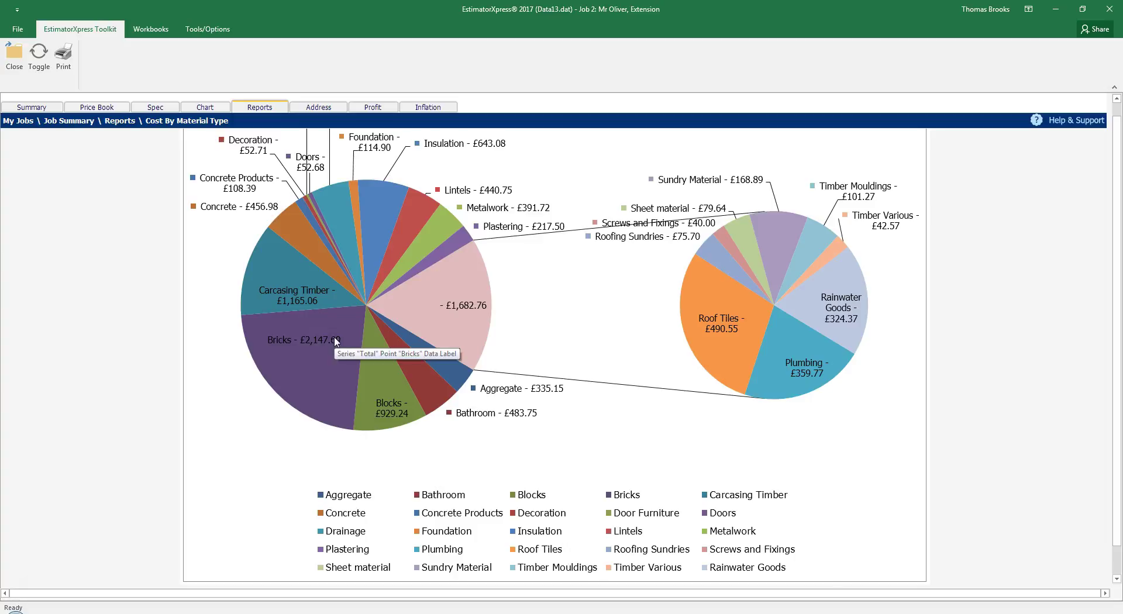
pyautogui.click(16, 58)
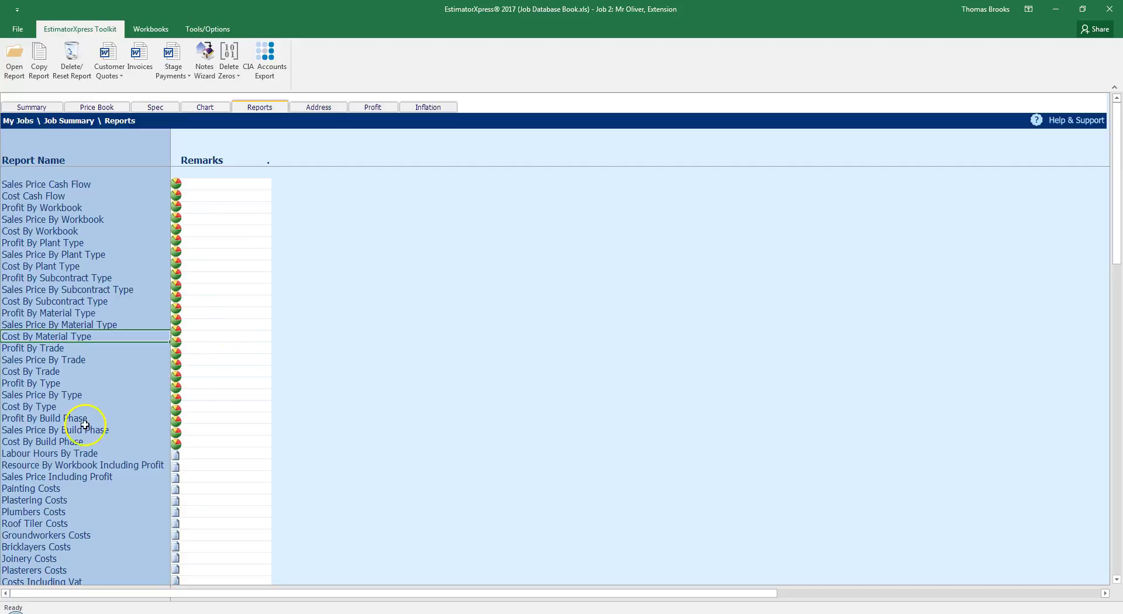
# View the Cost By Type report with its labels switched from percentages to pound values, and return to the reports list.
pyautogui.click(47, 407)
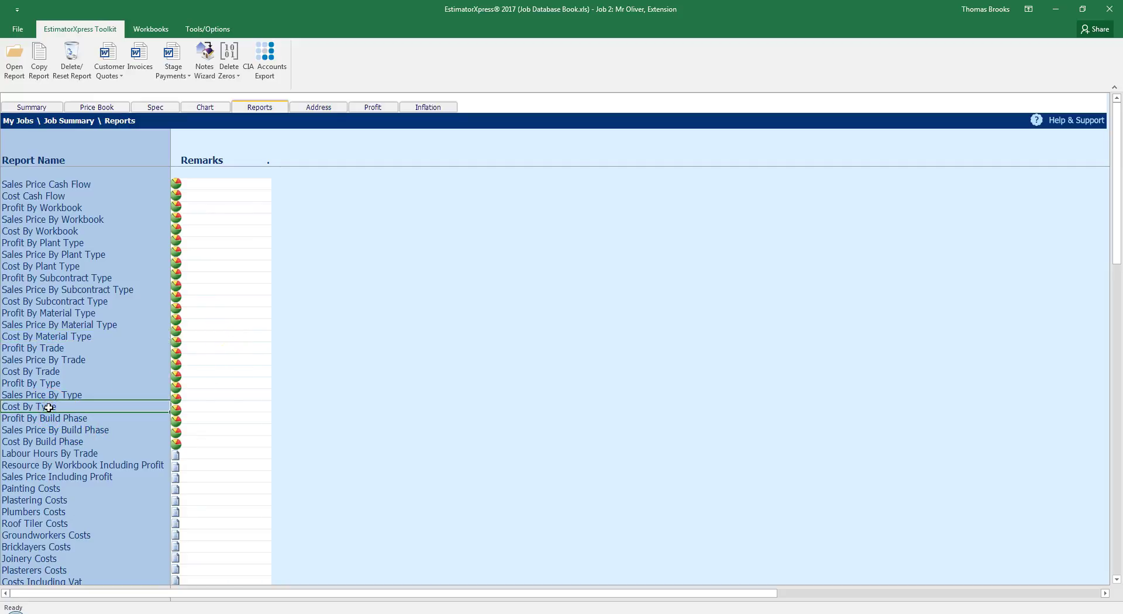
pyautogui.click(14, 70)
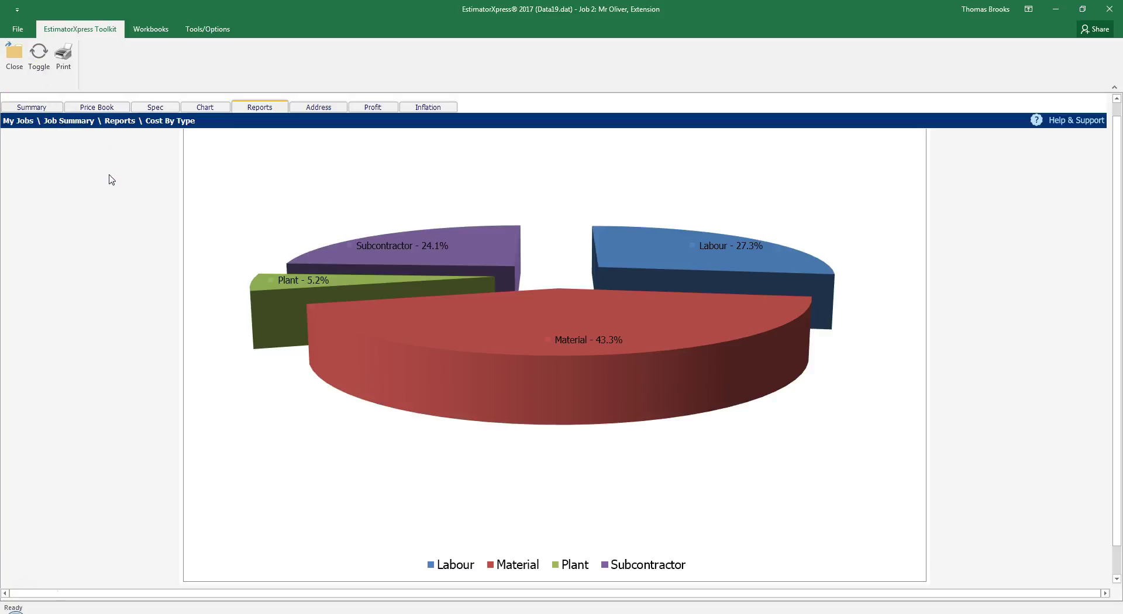
pyautogui.click(107, 173)
pyautogui.click(41, 70)
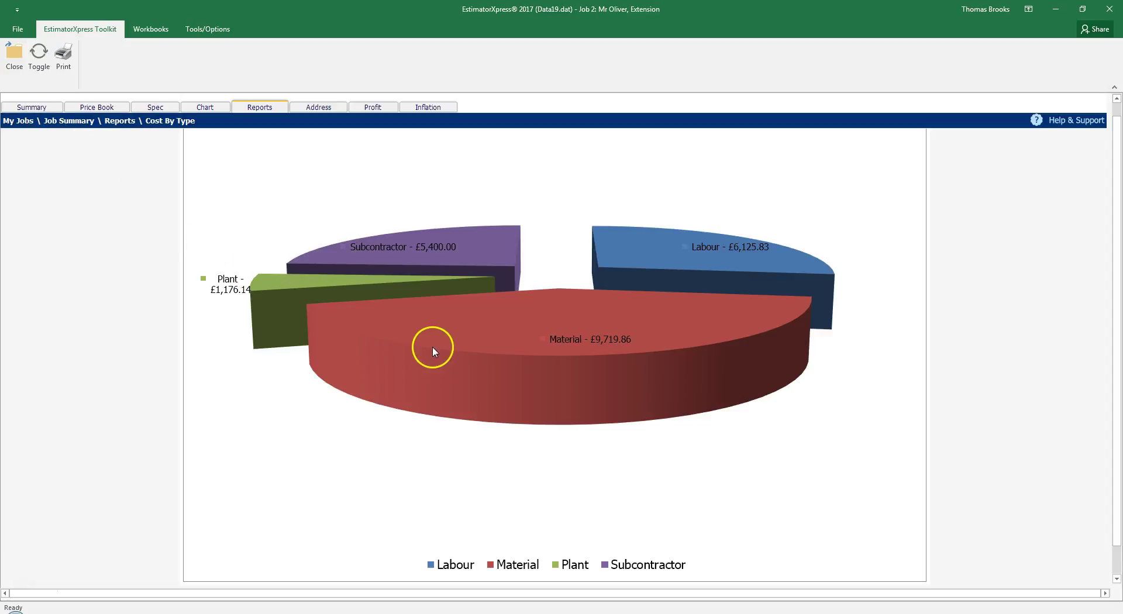
pyautogui.moveTo(435, 351)
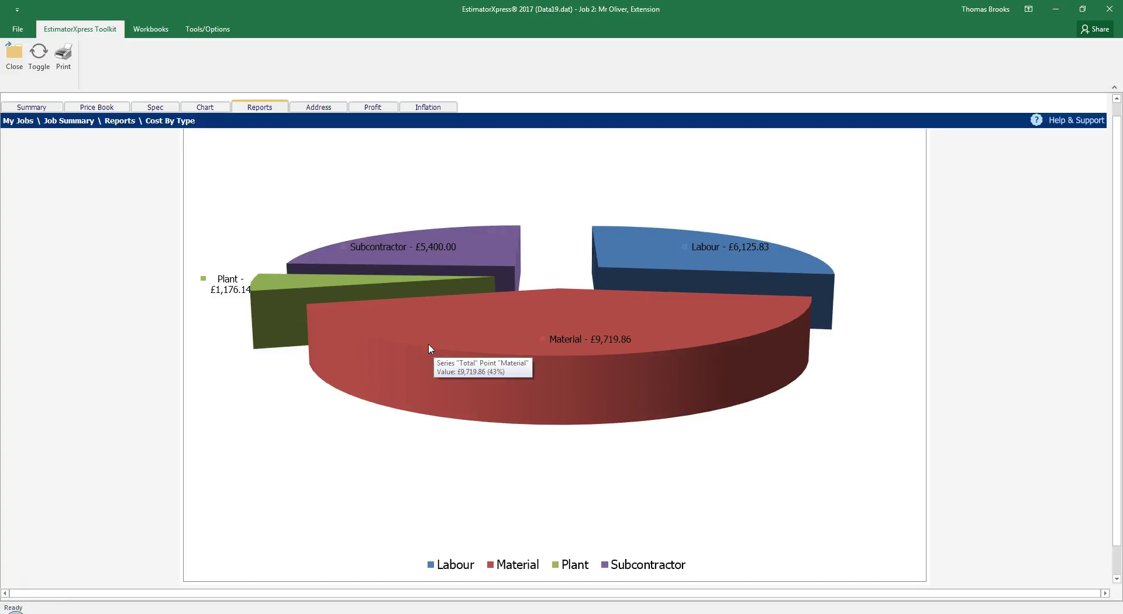
pyautogui.click(25, 66)
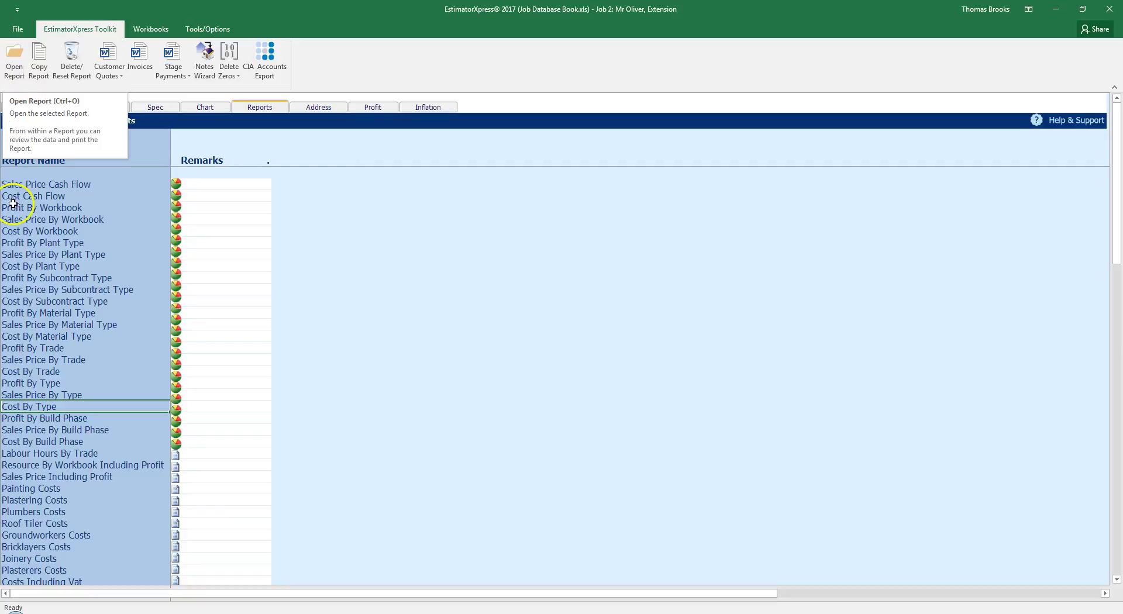
# Open the Sales Price Including Profit report and review the build phase figures down to the profit grand total.
pyautogui.click(47, 477)
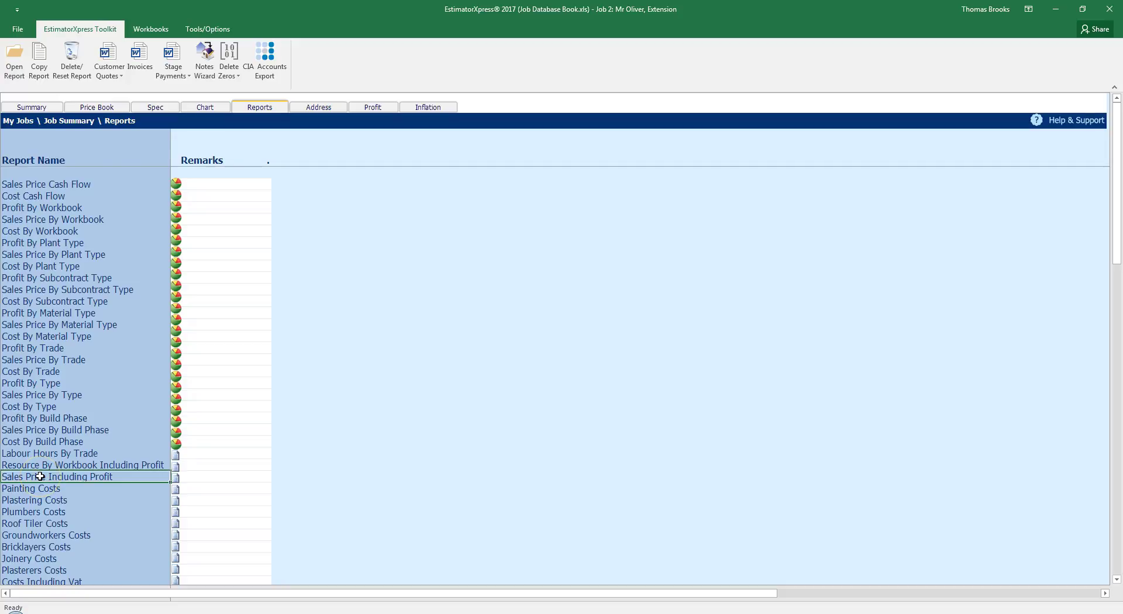
pyautogui.click(176, 468)
pyautogui.click(22, 66)
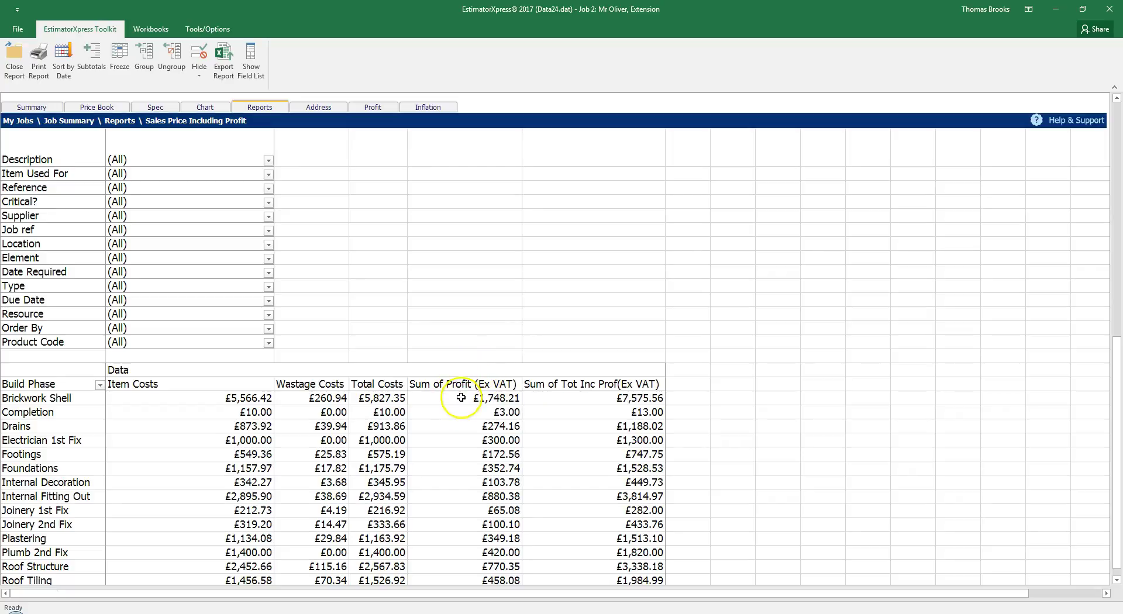
pyautogui.moveTo(461, 398)
pyautogui.scroll(-5, 436, 298)
pyautogui.click(467, 421)
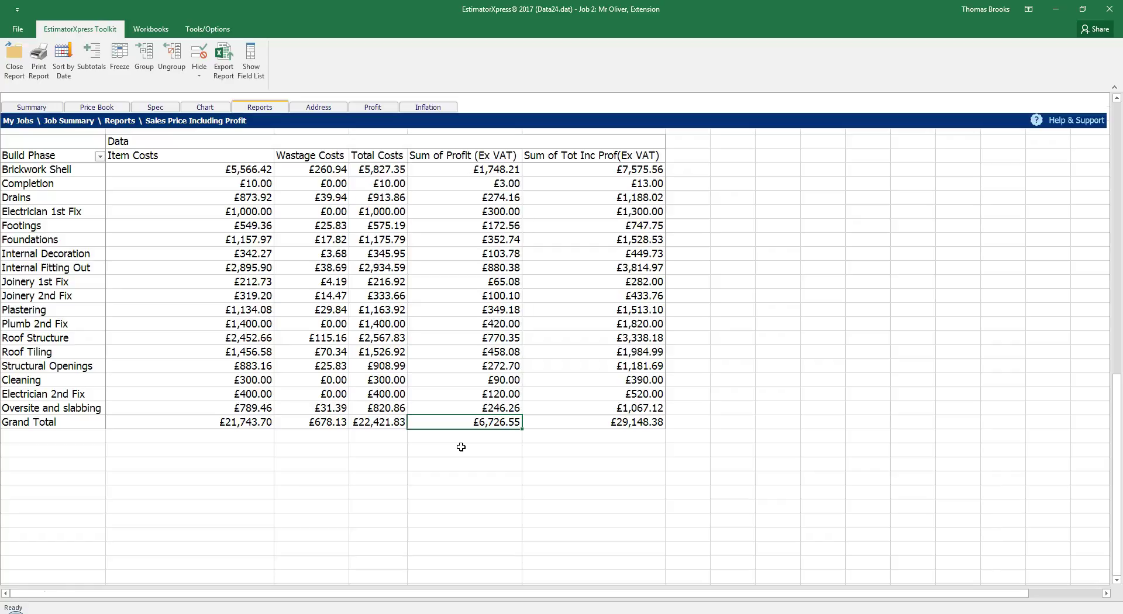
pyautogui.scroll(5, 461, 447)
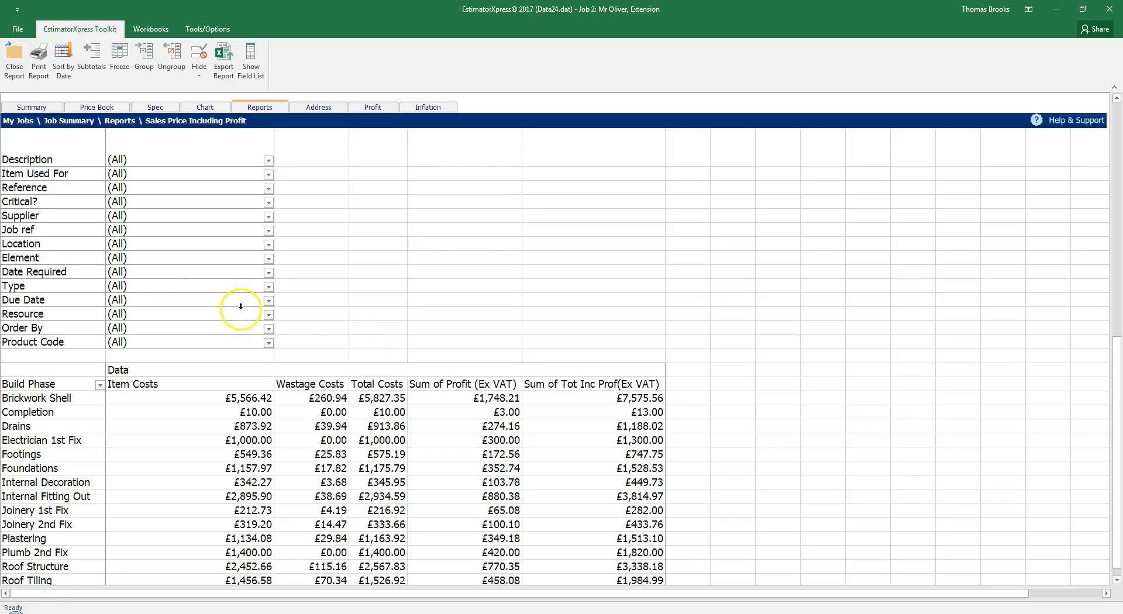
# Make Date Required the first row field, ahead of Build Phase, and sort its dates from oldest to newest.
pyautogui.click(77, 273)
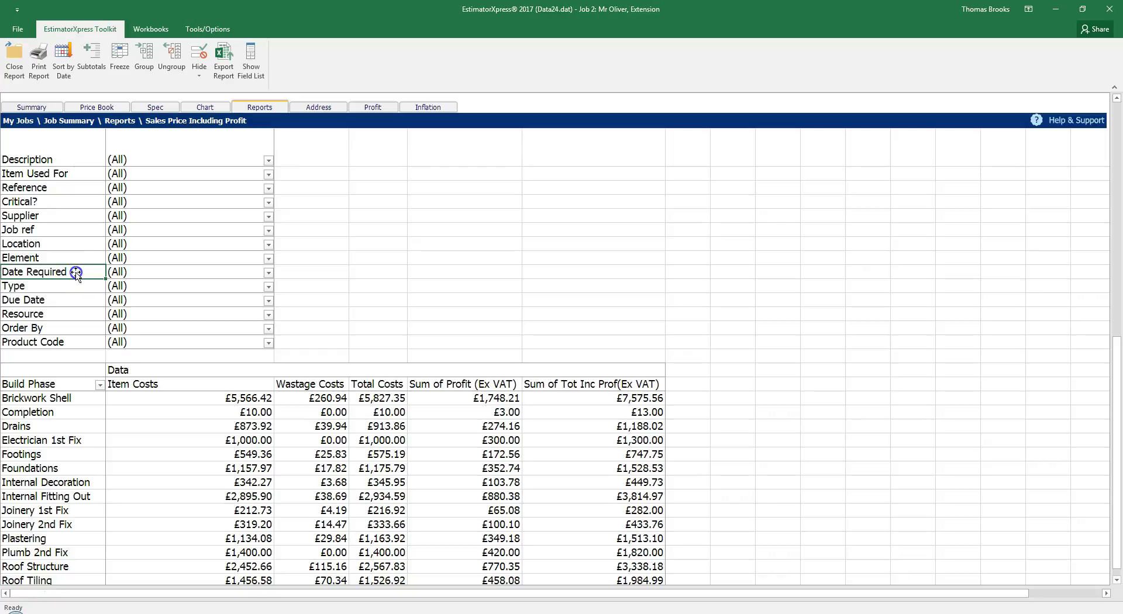
pyautogui.moveTo(76, 273); pyautogui.dragTo(104, 433)
pyautogui.moveTo(104, 433); pyautogui.dragTo(105, 433)
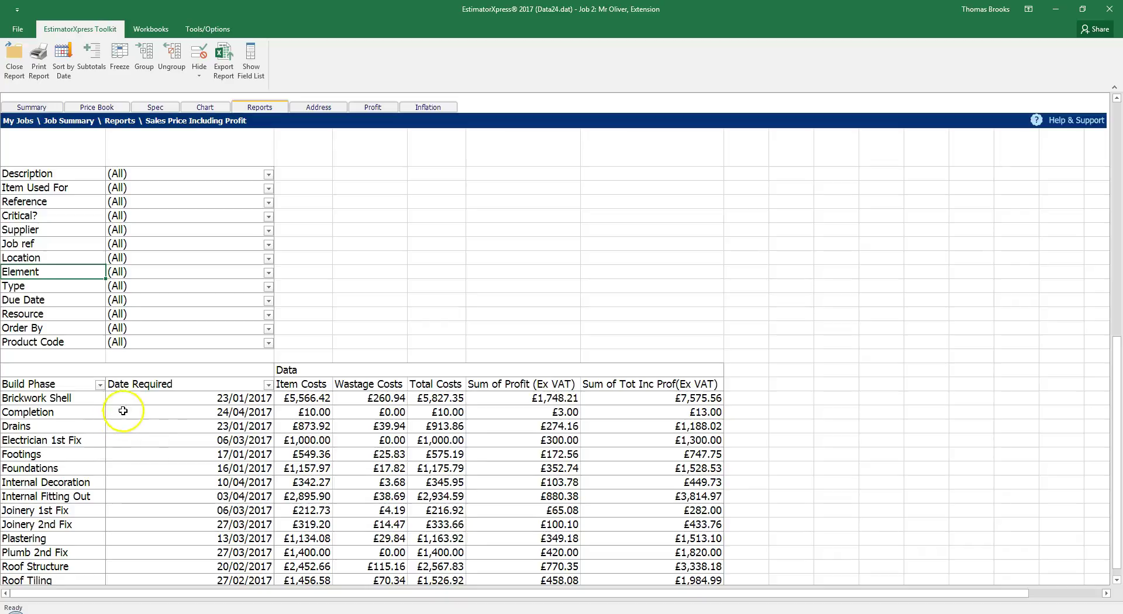
pyautogui.click(147, 386)
pyautogui.moveTo(147, 385); pyautogui.dragTo(8, 387)
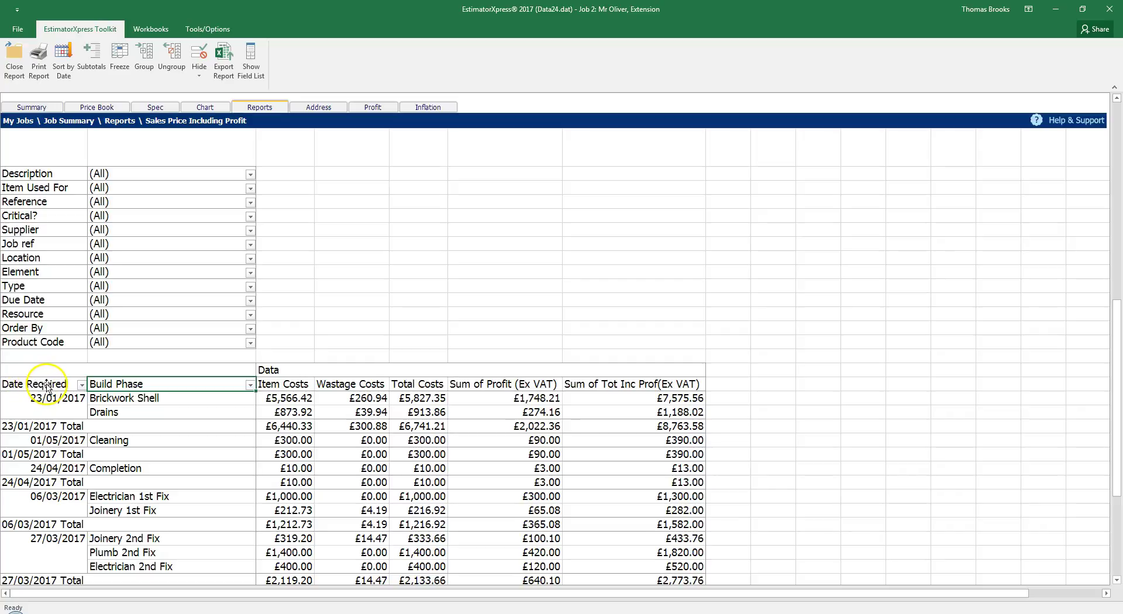
pyautogui.click(82, 385)
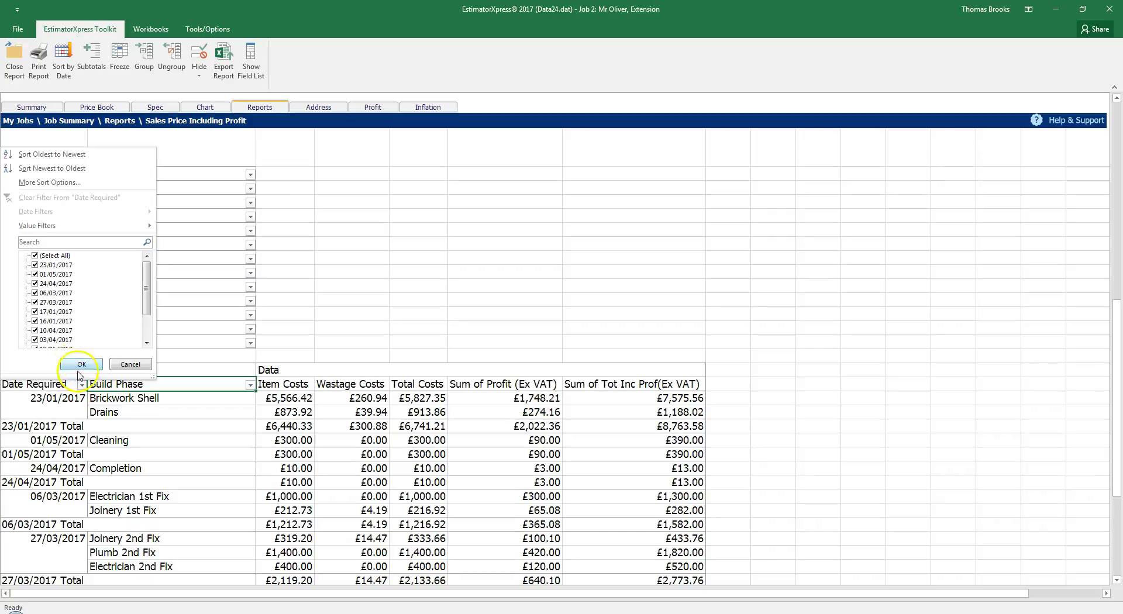
pyautogui.click(73, 155)
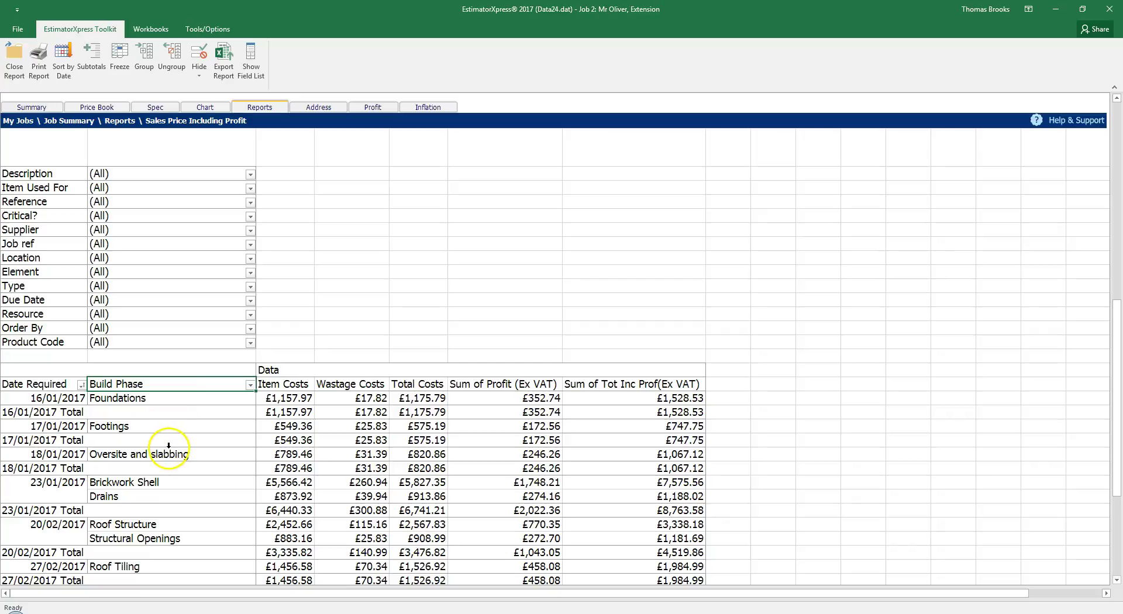
# Remove the subtotals for each required date from the table and close the Sales Price Including Profit report.
pyautogui.rightClick(70, 440)
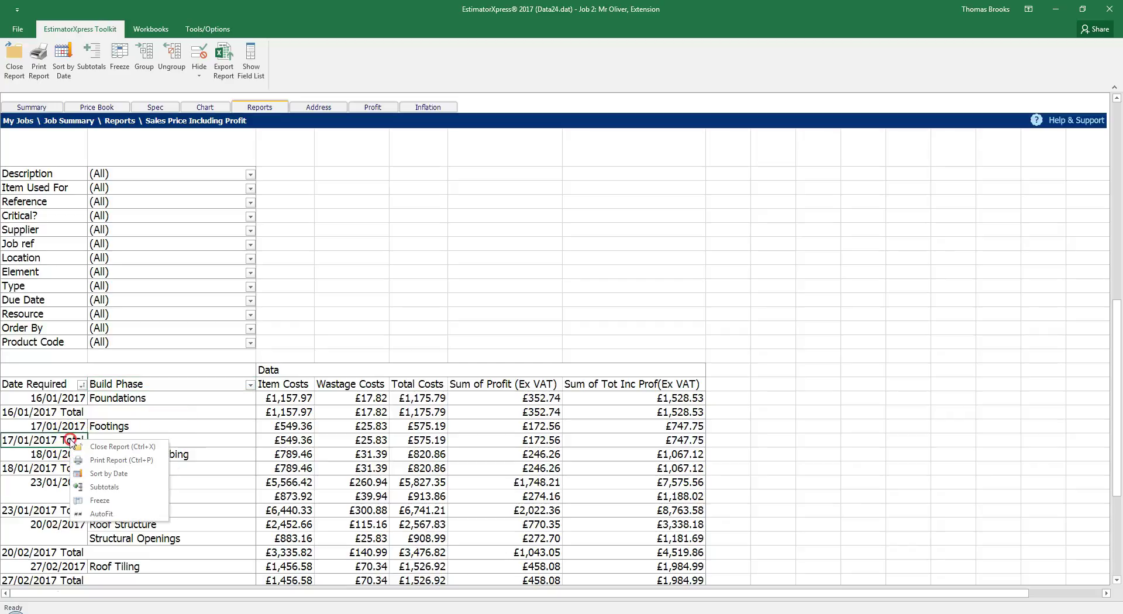
pyautogui.click(99, 474)
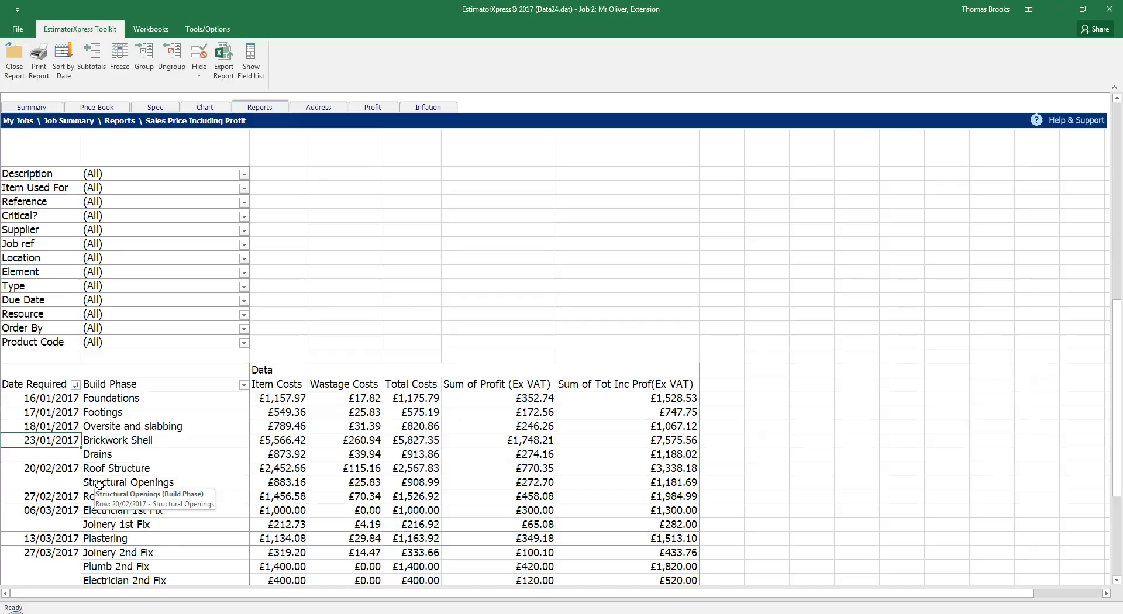
pyautogui.click(752, 450)
pyautogui.scroll(-3, 752, 451)
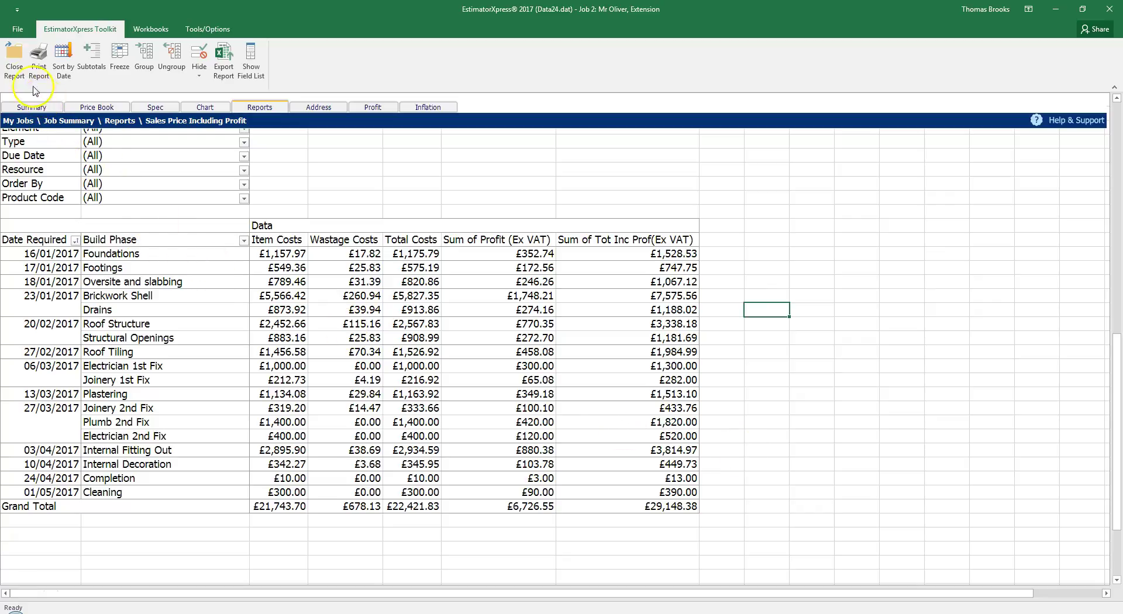
pyautogui.click(19, 73)
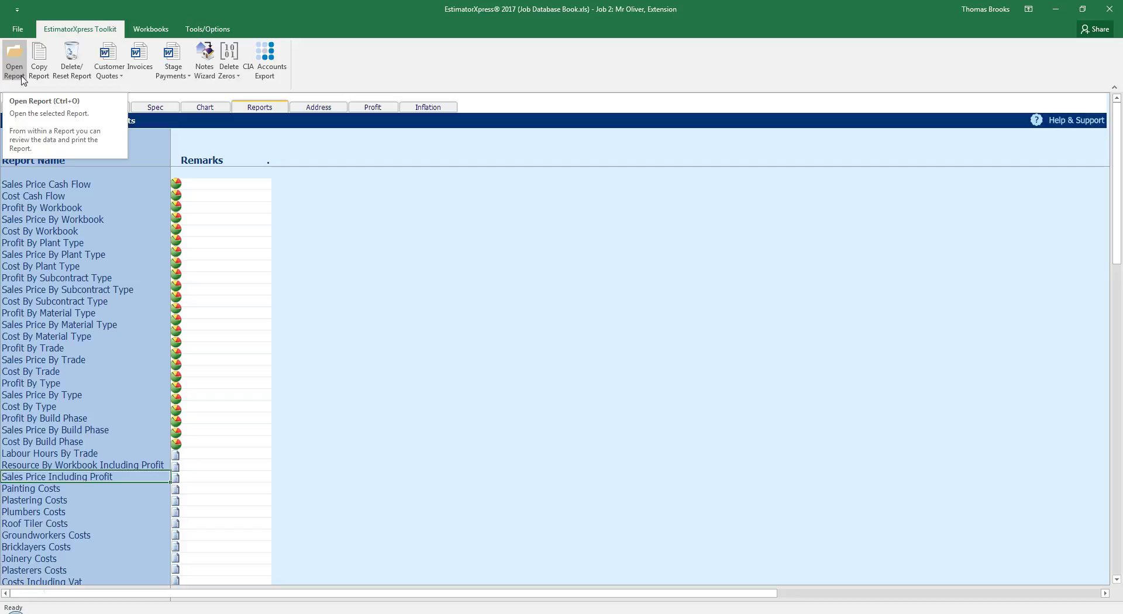
# View the total costs in the Roof Tiler Costs report and return to the reports list.
pyautogui.scroll(-4, 65, 271)
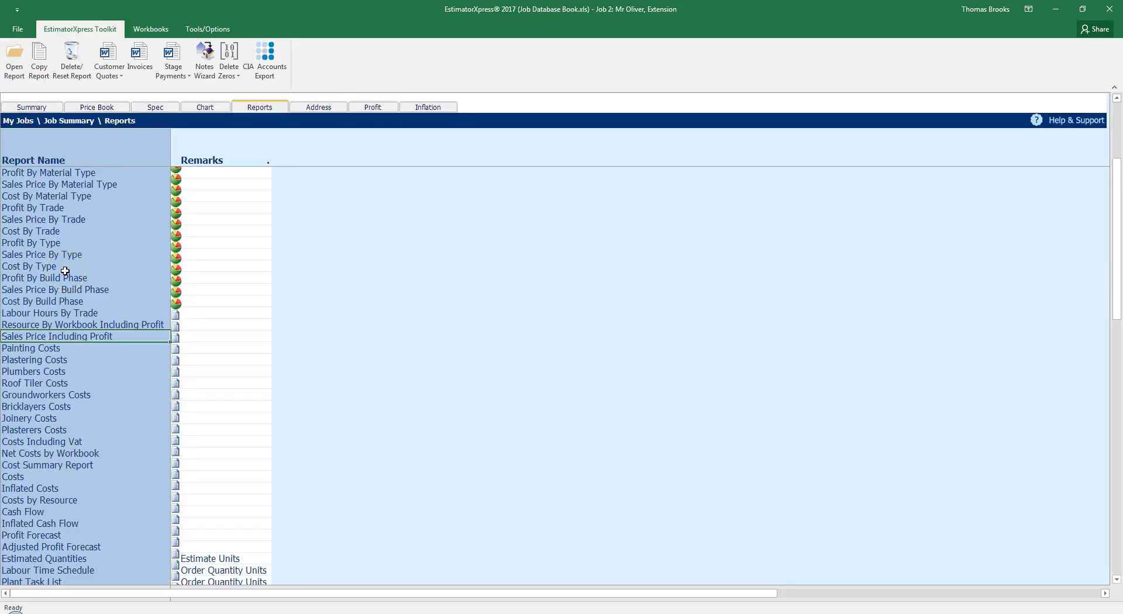
pyautogui.click(49, 383)
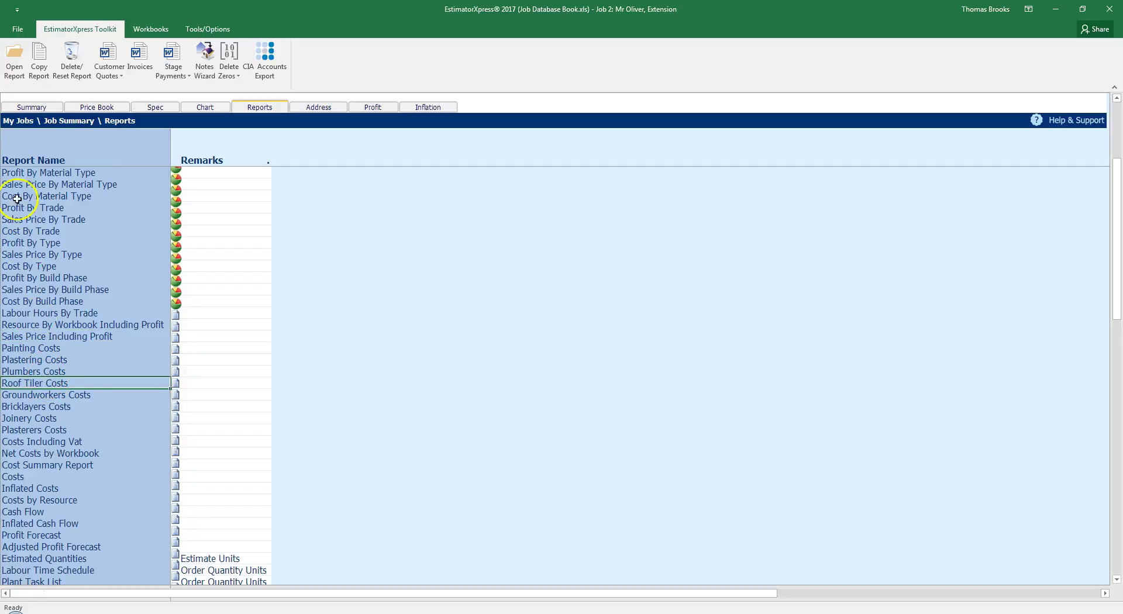
pyautogui.click(16, 61)
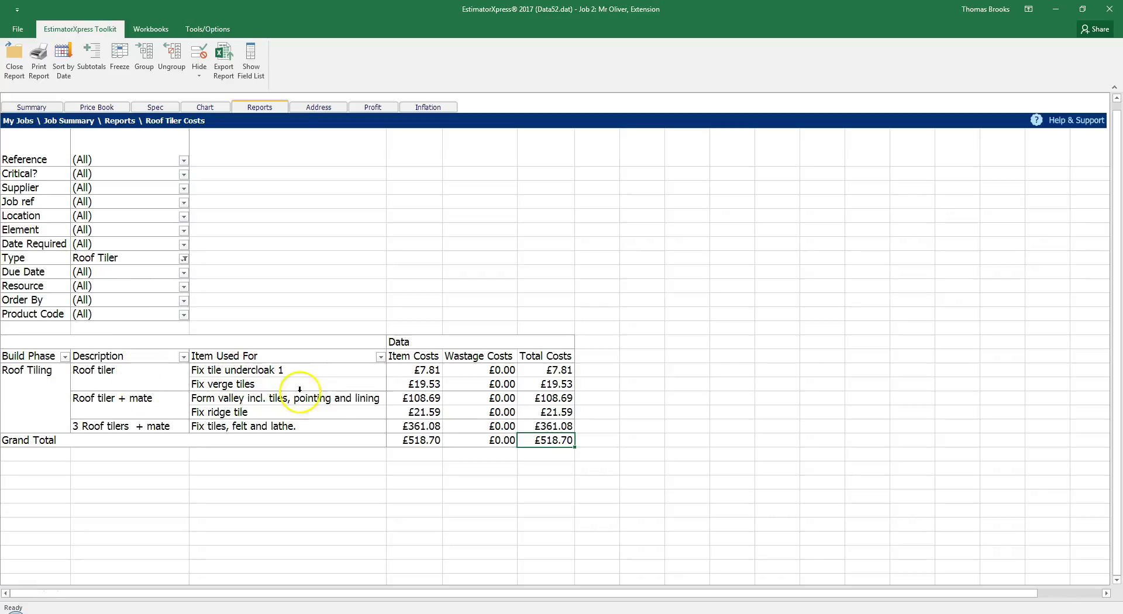
pyautogui.click(585, 433)
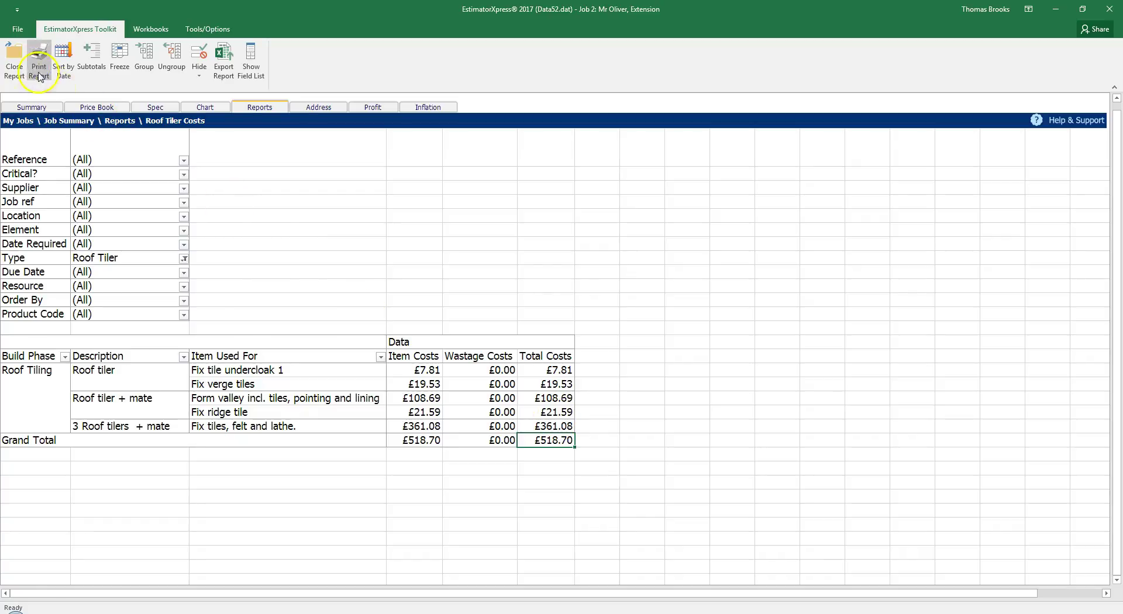
pyautogui.click(15, 59)
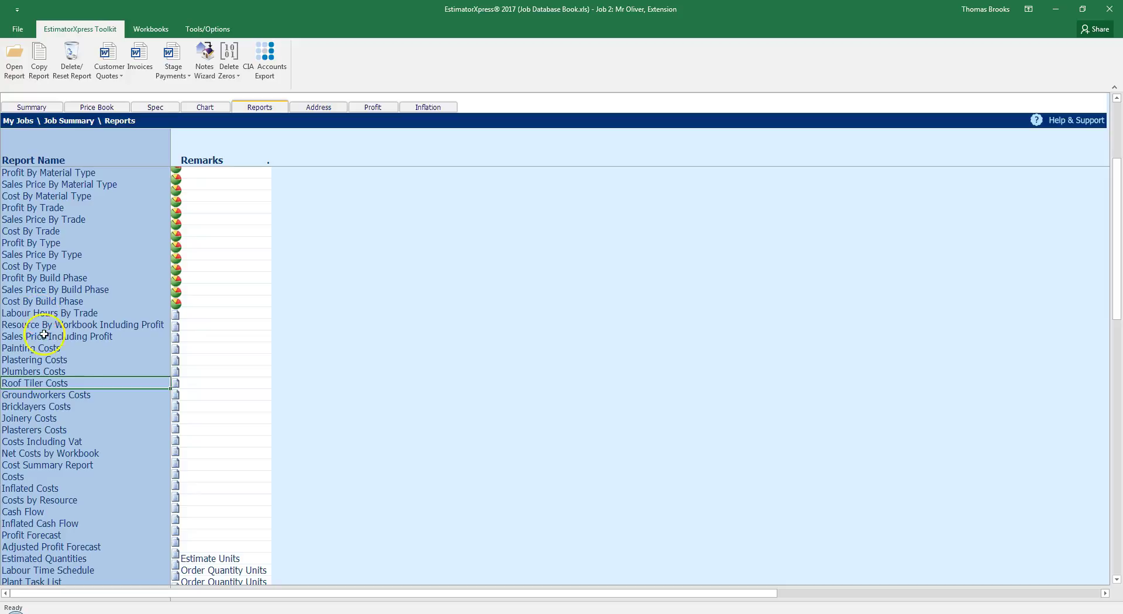
# View the total costs in the Bricklayers Costs report and return to the reports list.
pyautogui.click(66, 408)
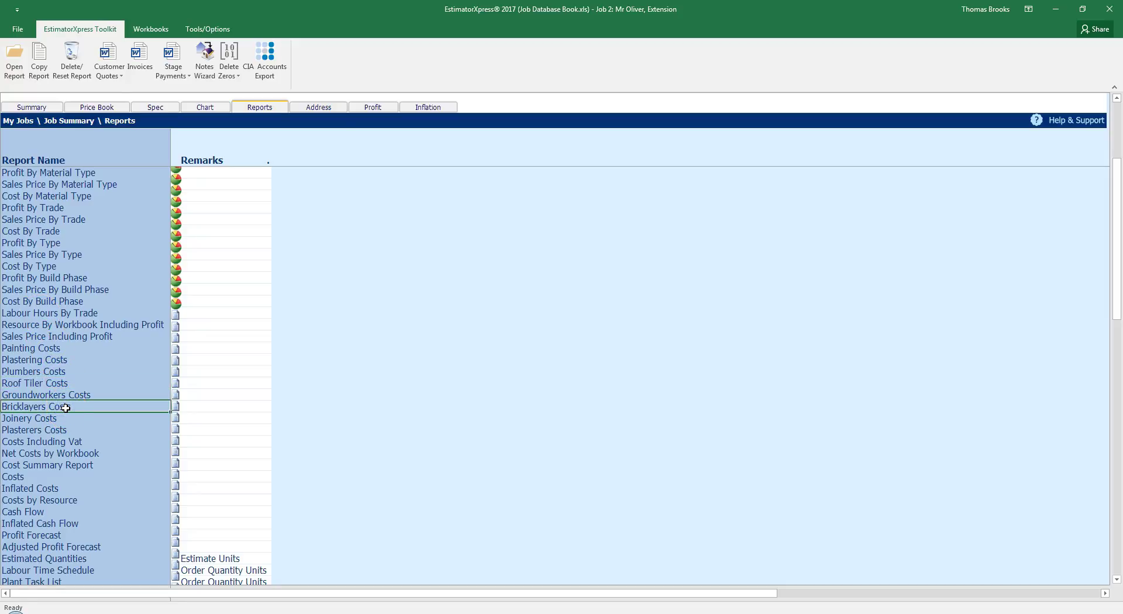
pyautogui.click(16, 60)
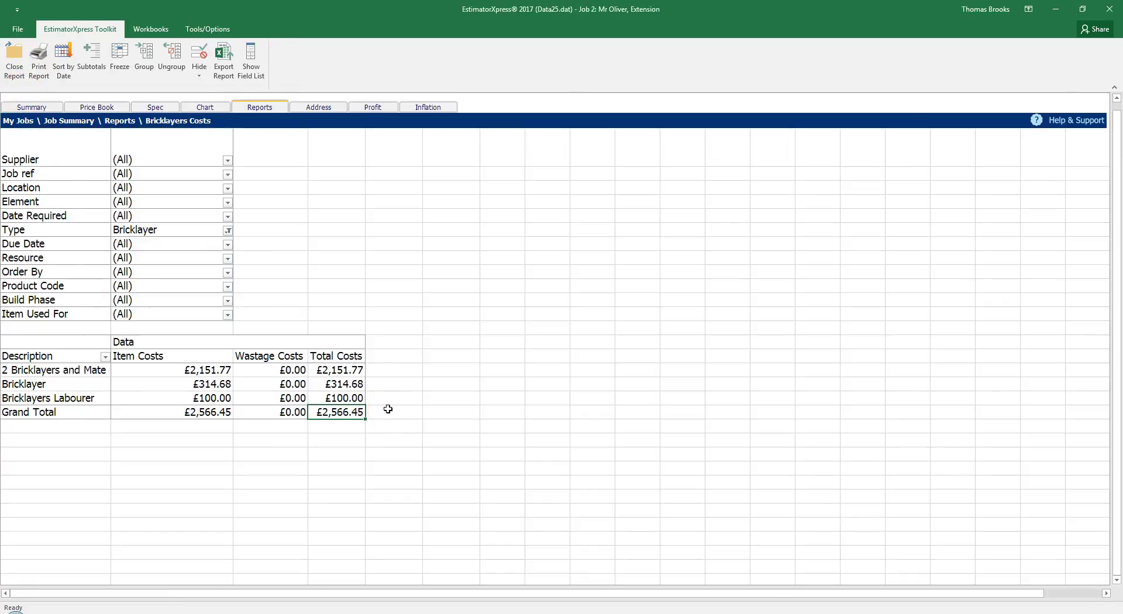
pyautogui.click(379, 404)
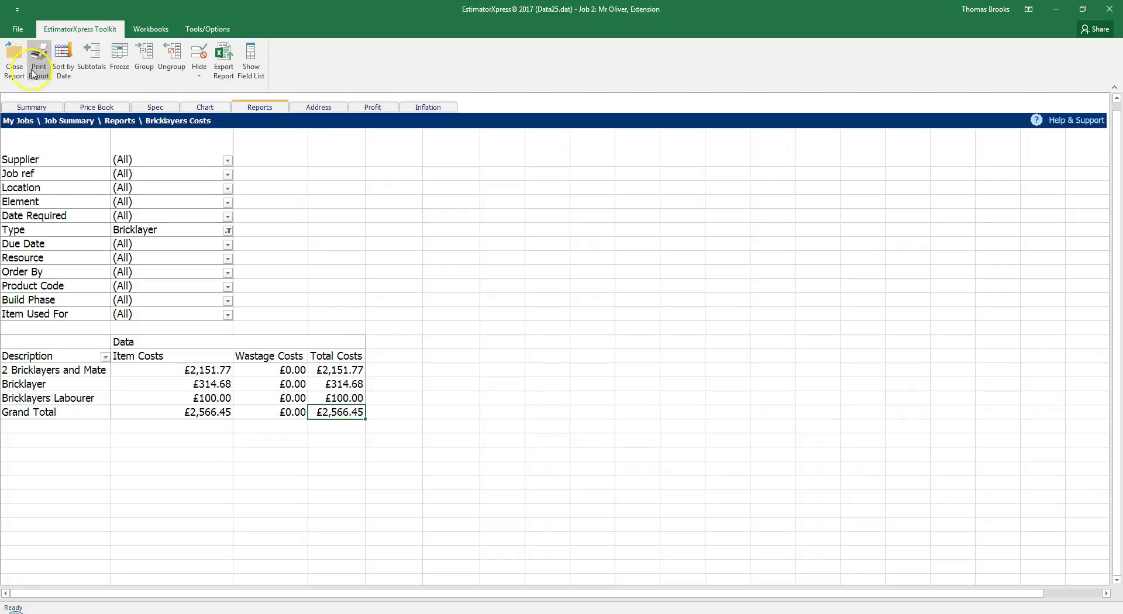
pyautogui.click(12, 58)
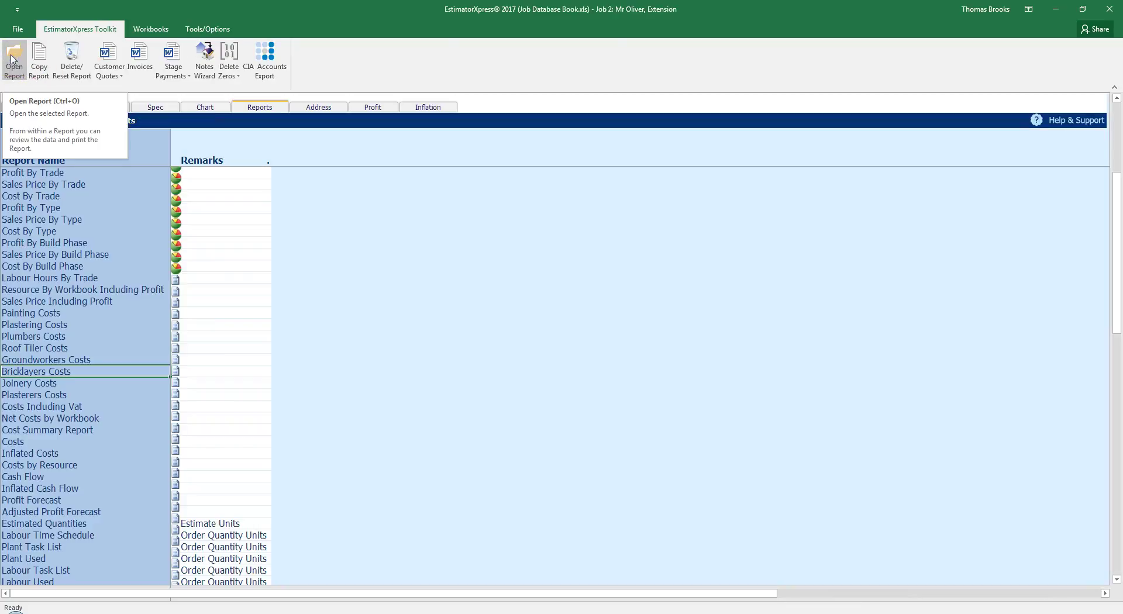
# Open the Labour Used report and view its labour quantities and total costs by build phase.
pyautogui.scroll(-2, 46, 193)
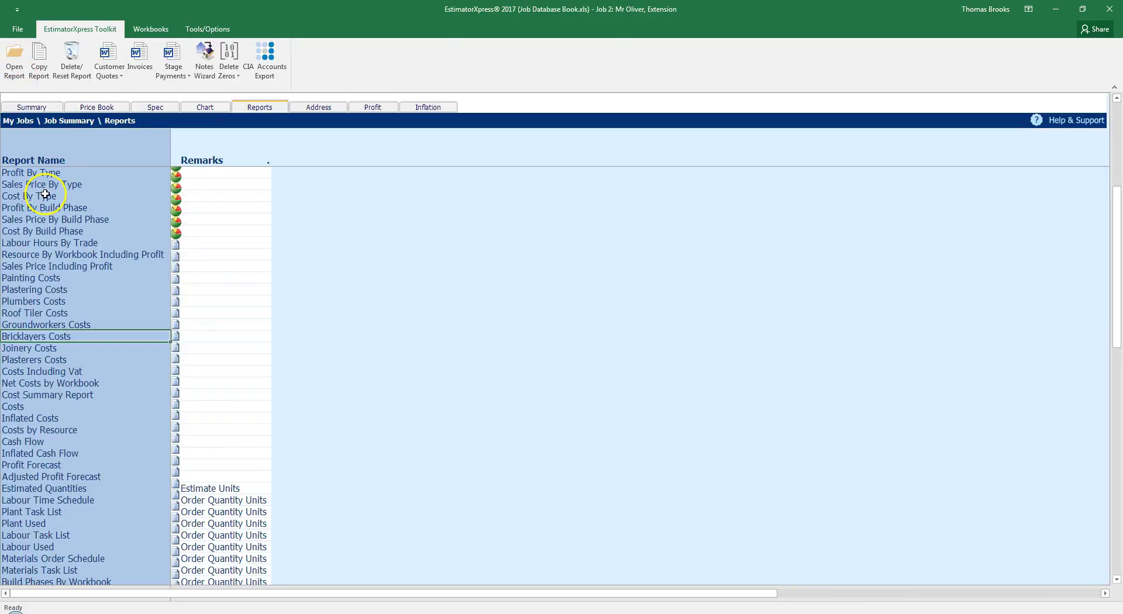
pyautogui.click(54, 512)
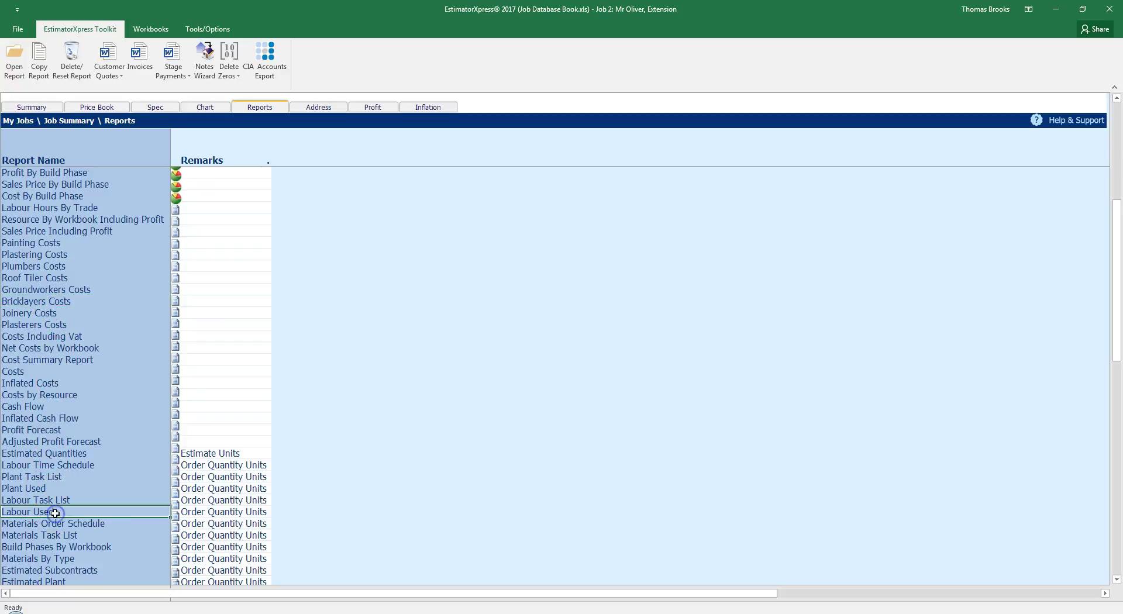
pyautogui.click(15, 75)
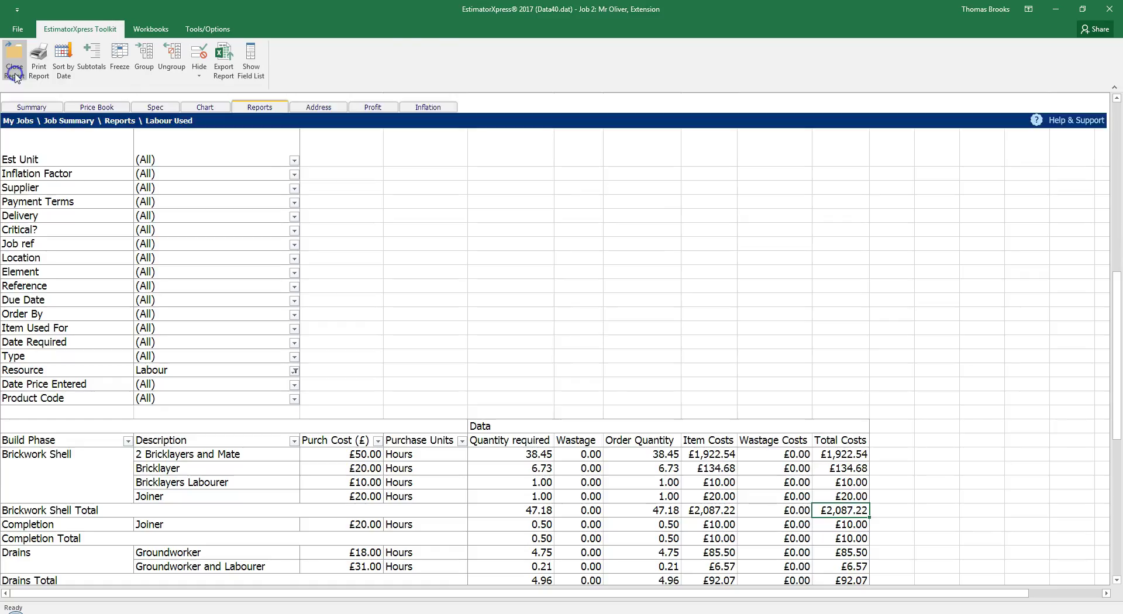
pyautogui.click(896, 379)
pyautogui.scroll(-4, 896, 380)
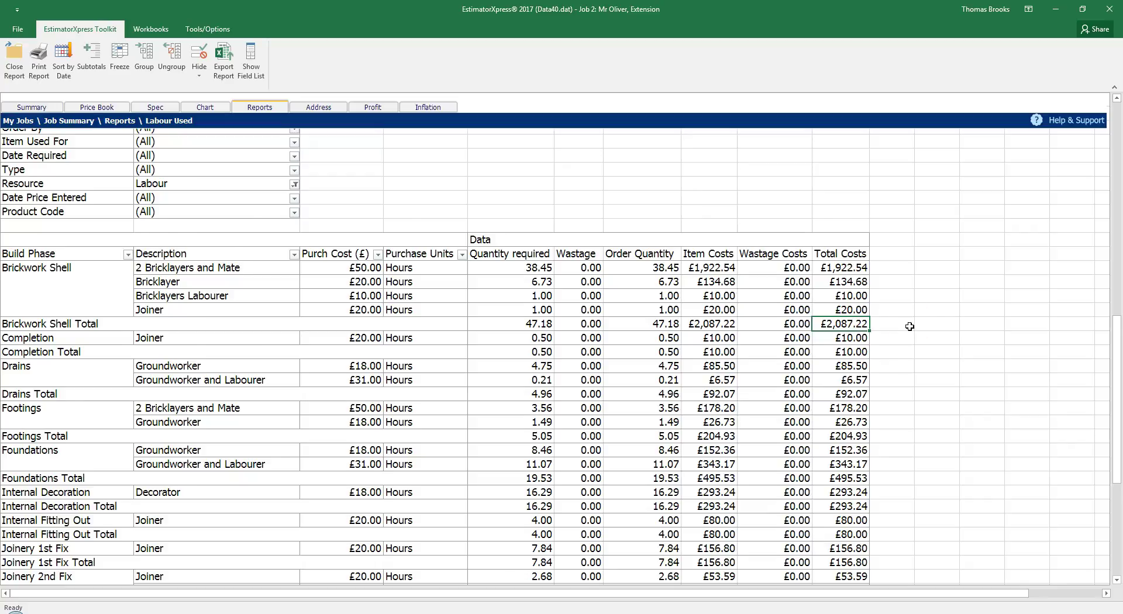
pyautogui.scroll(-1, 913, 319)
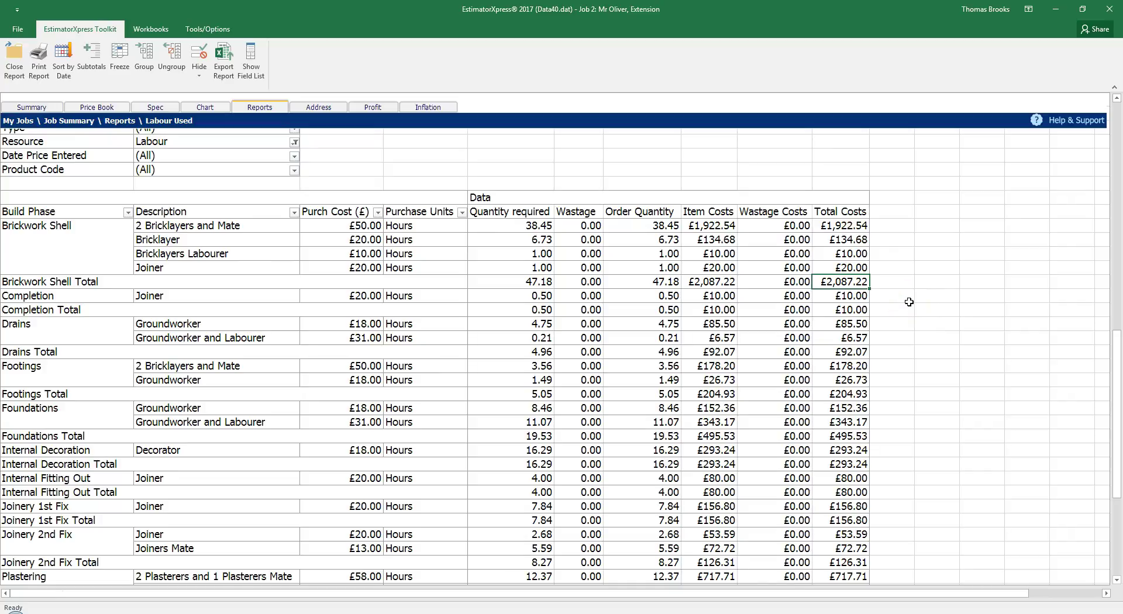
# Move Build Phase from the table rows to the report filters and make Type the first row field, ahead of Description.
pyautogui.click(72, 212)
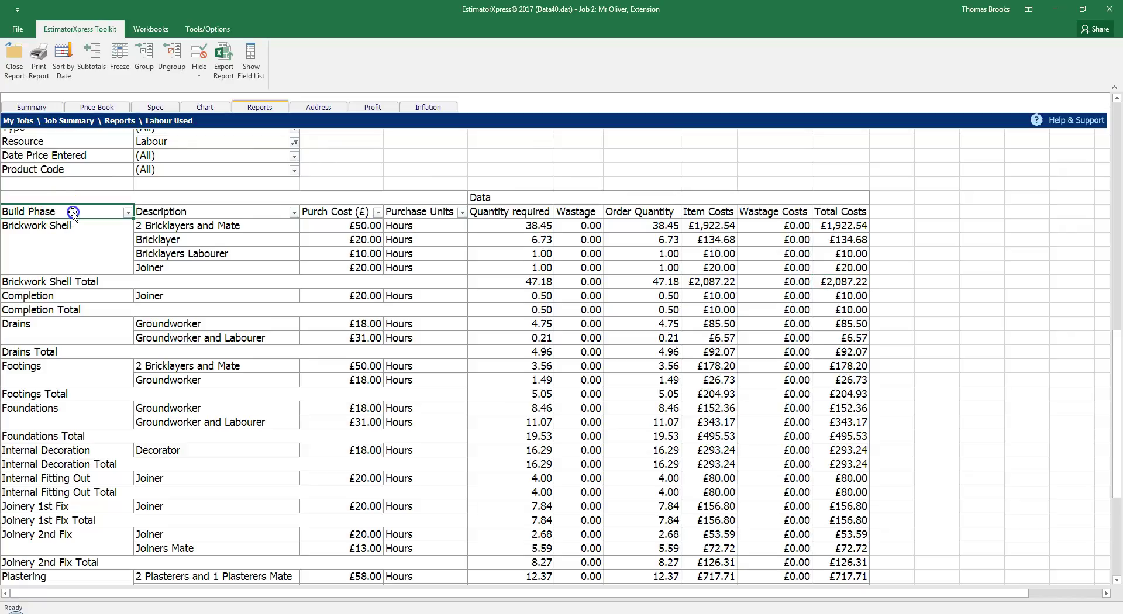
pyautogui.moveTo(72, 212); pyautogui.dragTo(68, 179)
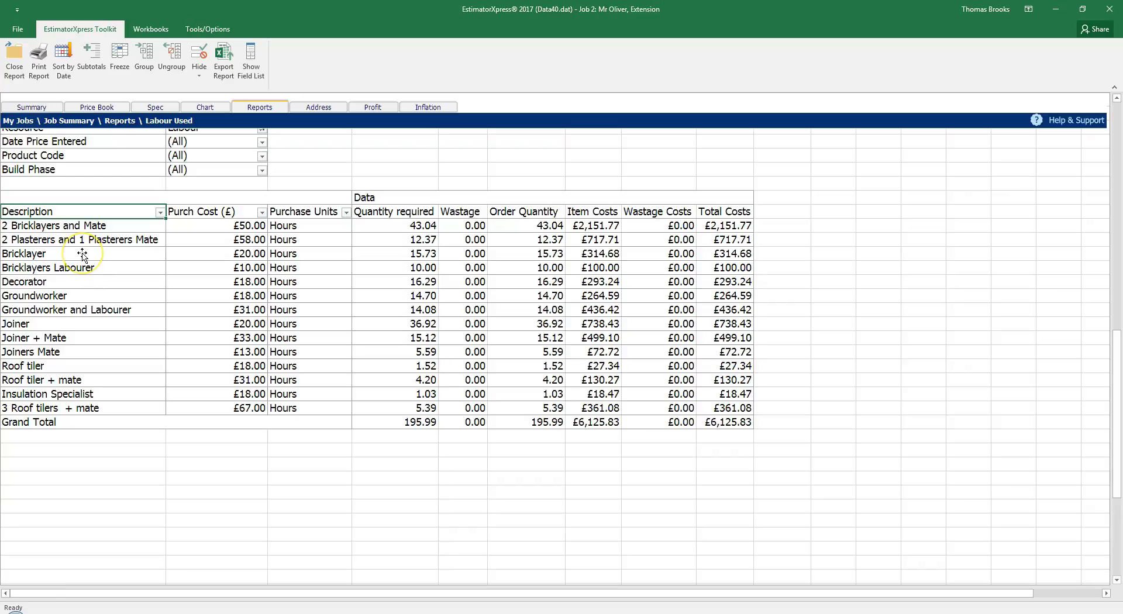
pyautogui.scroll(1, 82, 255)
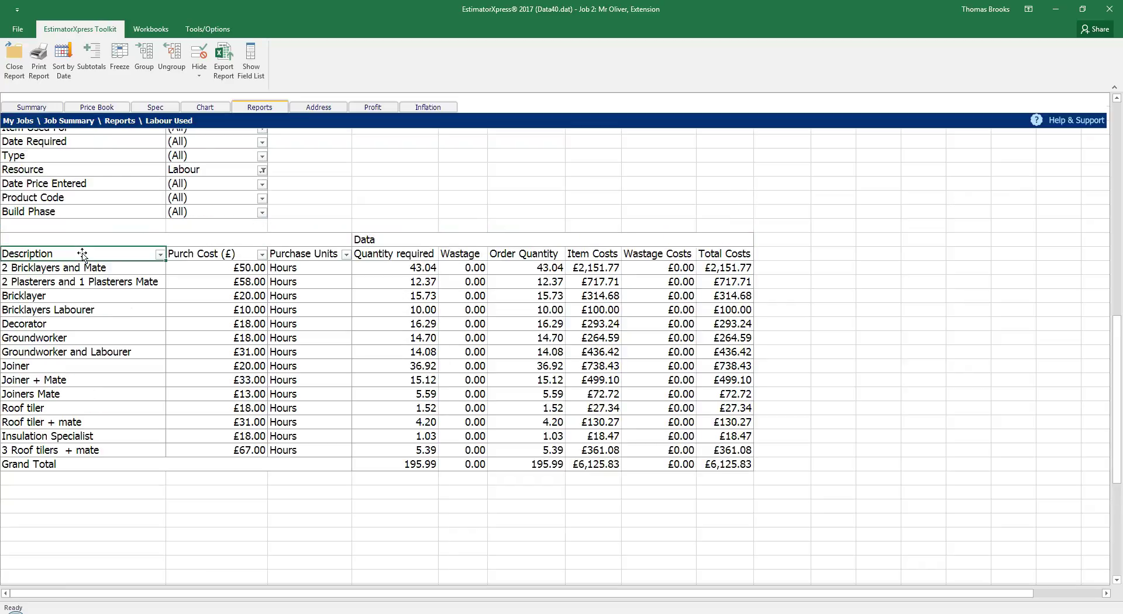
pyautogui.scroll(1, 83, 256)
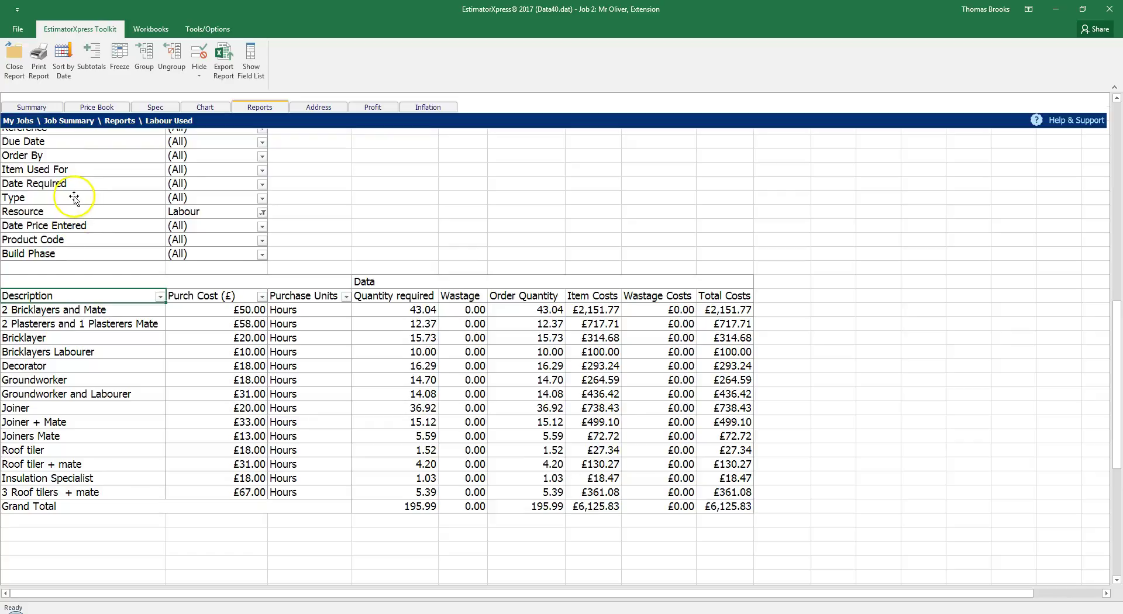
pyautogui.moveTo(67, 200); pyautogui.dragTo(34, 310)
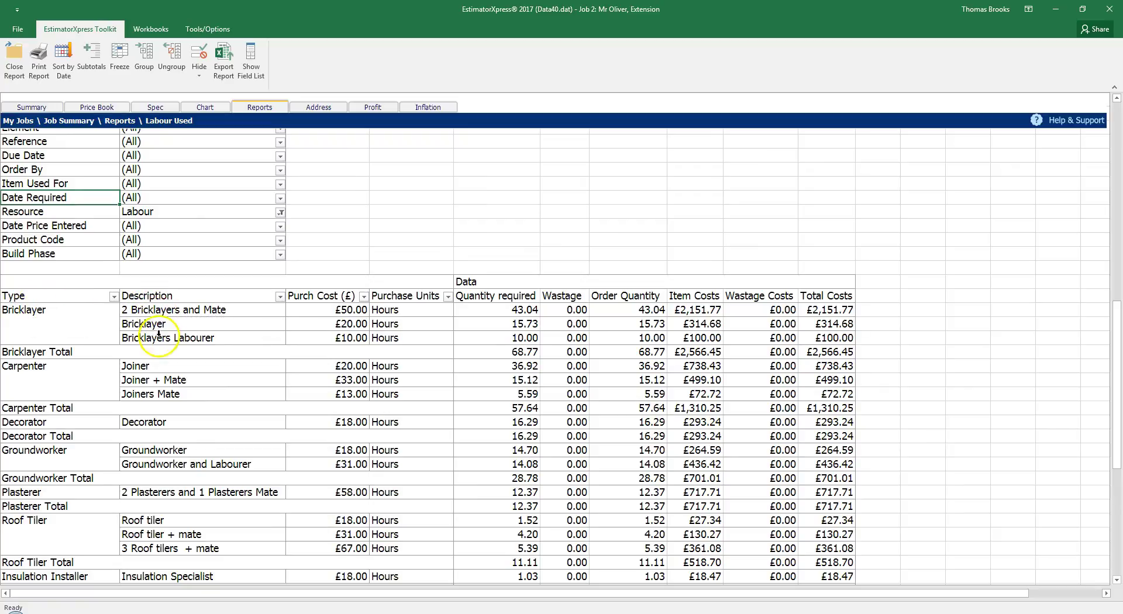
# View the total costs per trade type and close the Labour Used report.
pyautogui.moveTo(823, 355)
pyautogui.click(852, 402)
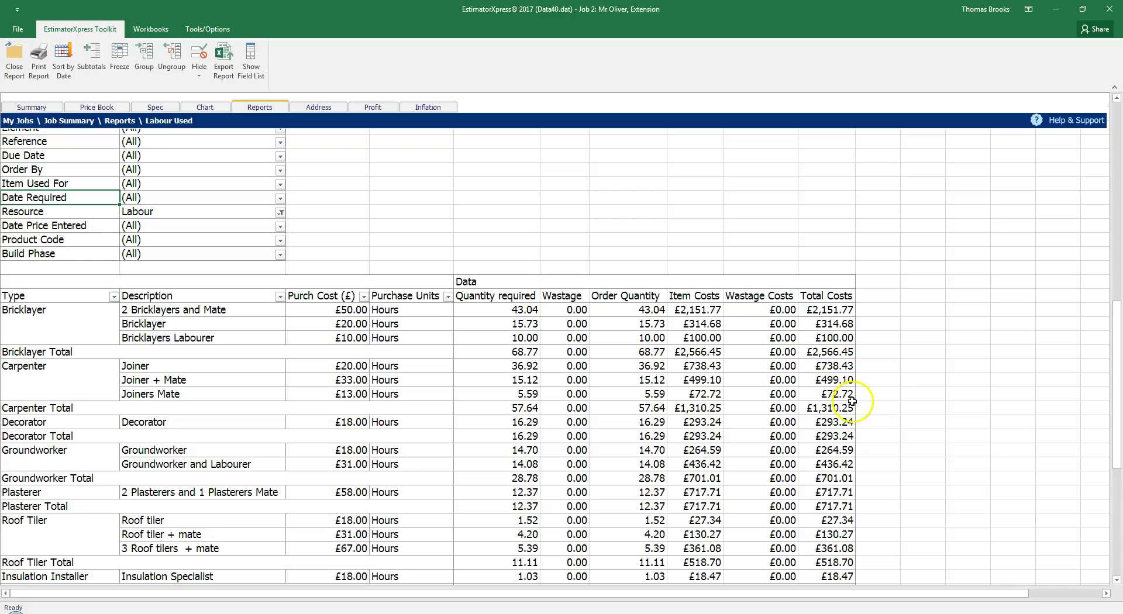
pyautogui.click(23, 69)
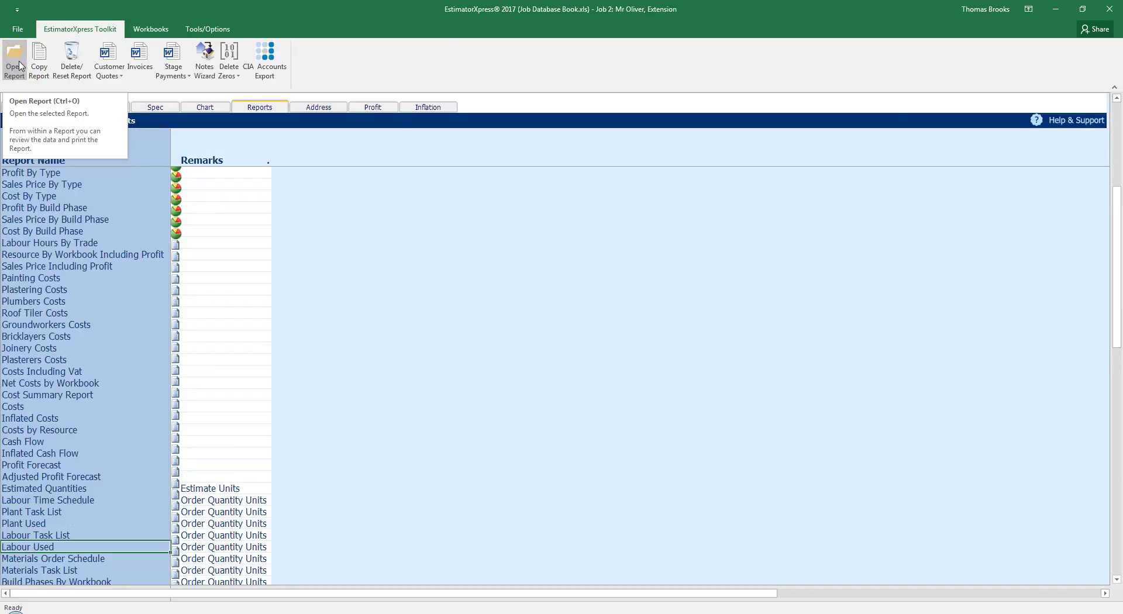
pyautogui.click(23, 70)
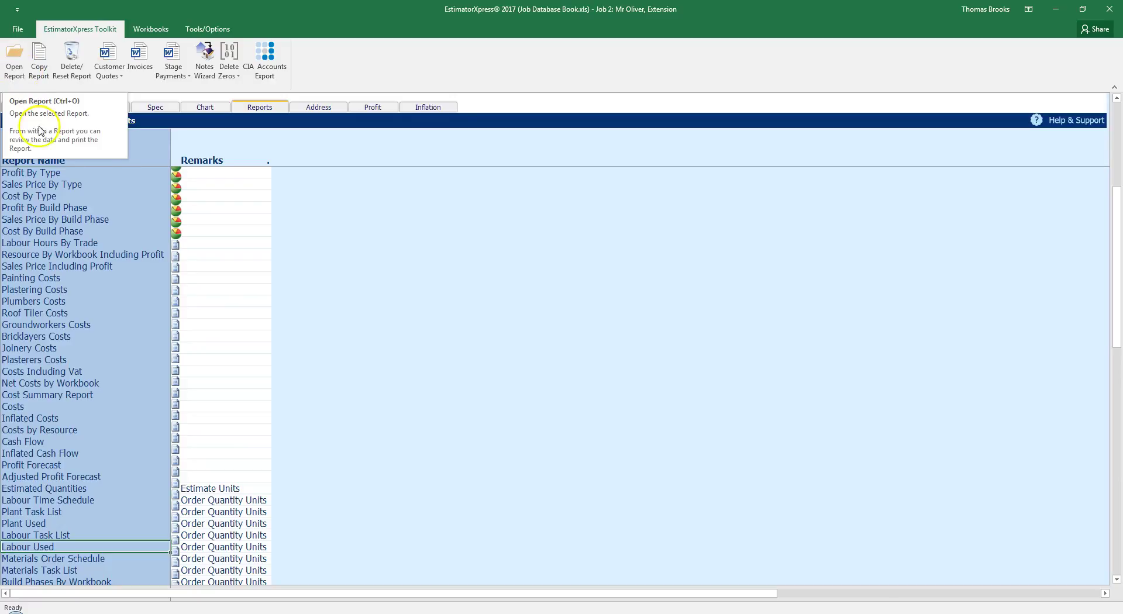
# Open the Materials Used report from the reports list and bring its Build Phase table into view.
pyautogui.click(289, 268)
pyautogui.scroll(-4, 289, 268)
pyautogui.scroll(-2, 289, 269)
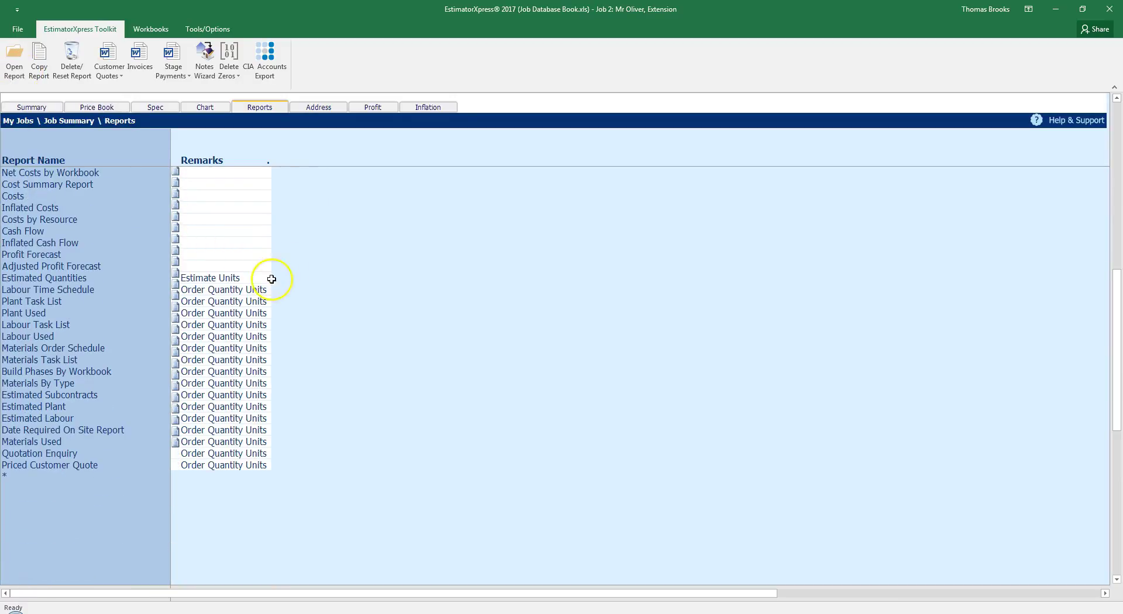
pyautogui.click(53, 444)
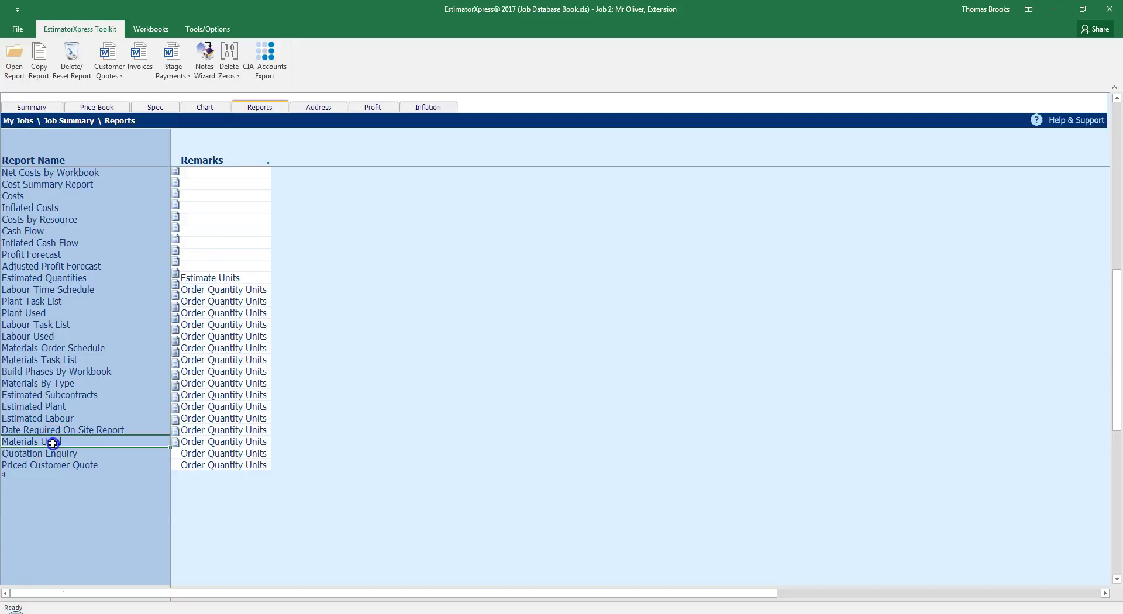
pyautogui.click(15, 78)
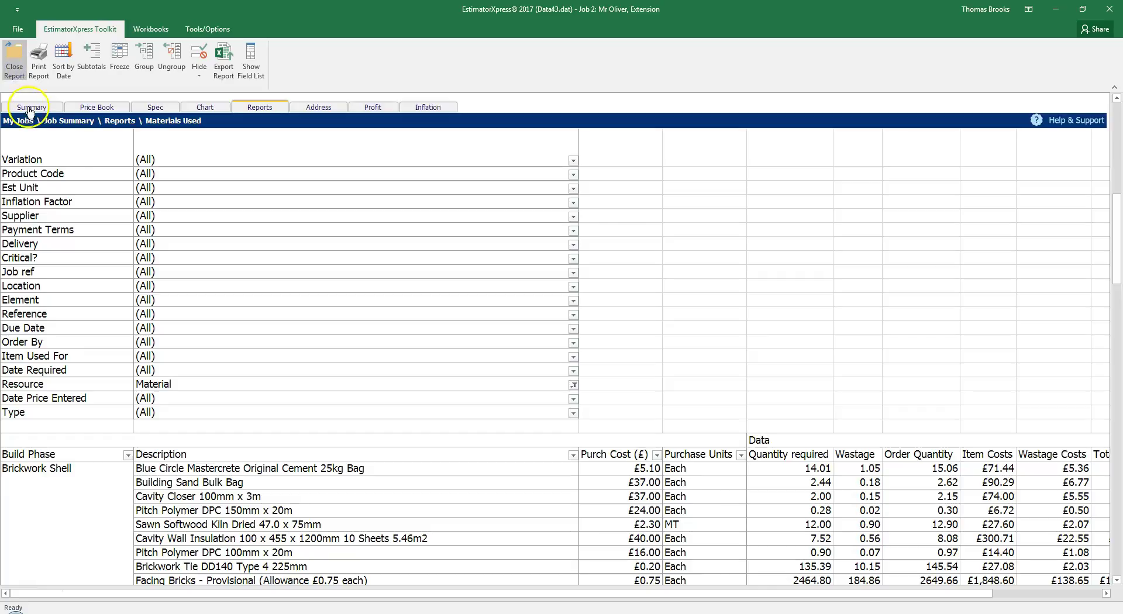
pyautogui.click(514, 333)
pyautogui.click(760, 373)
pyautogui.scroll(-4, 765, 373)
pyautogui.moveTo(765, 373)
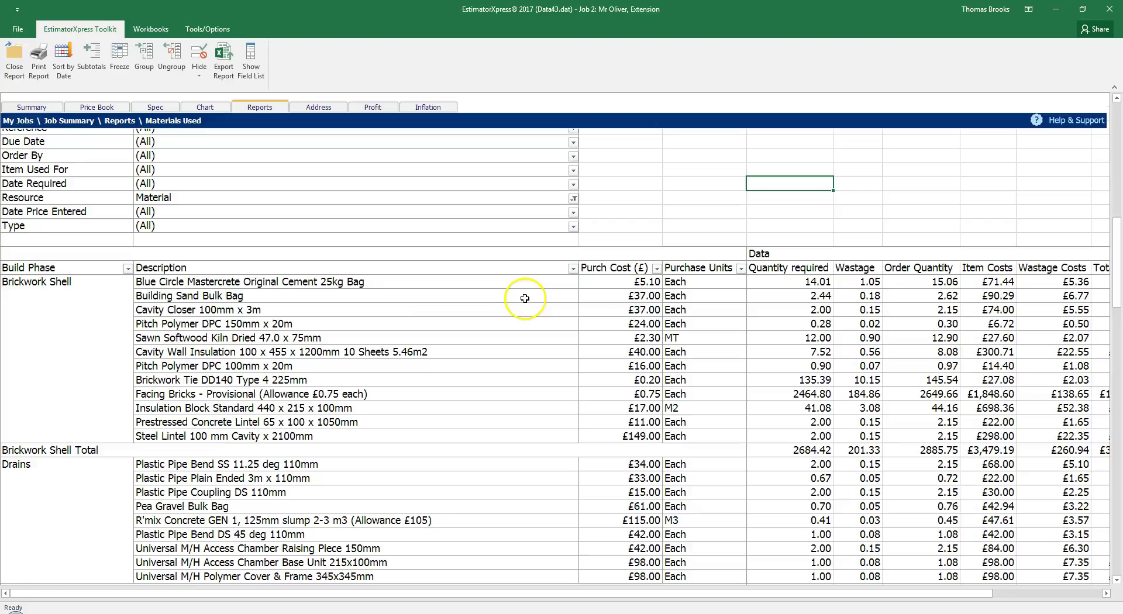
# Examine the materials' quantities, wastage and total costs for each build phase through to the grand total.
pyautogui.moveTo(232, 284)
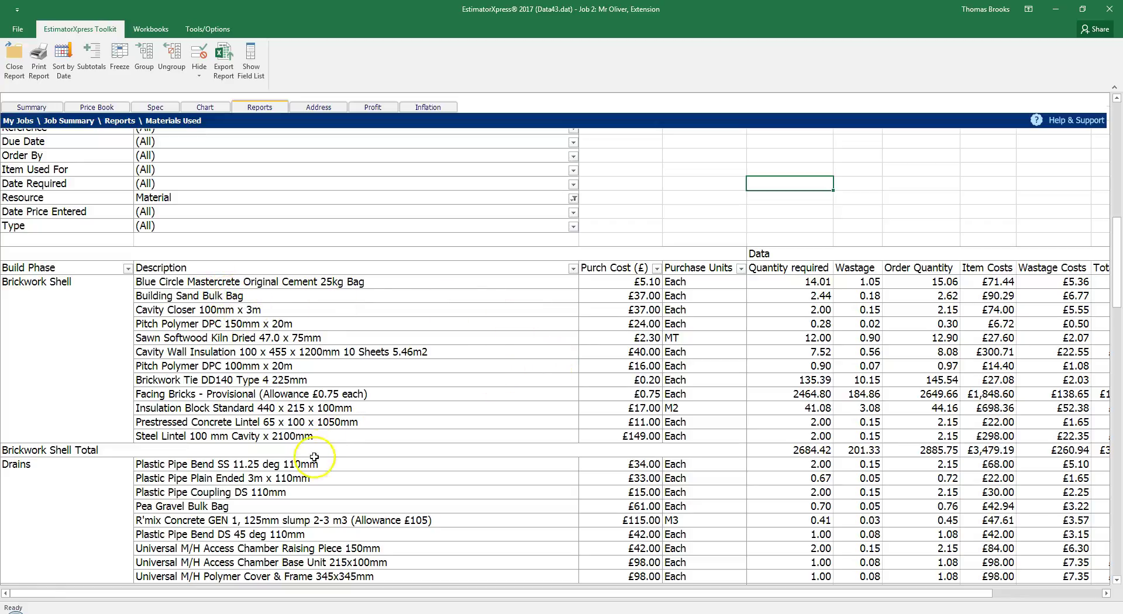
pyautogui.moveTo(508, 593); pyautogui.dragTo(606, 595)
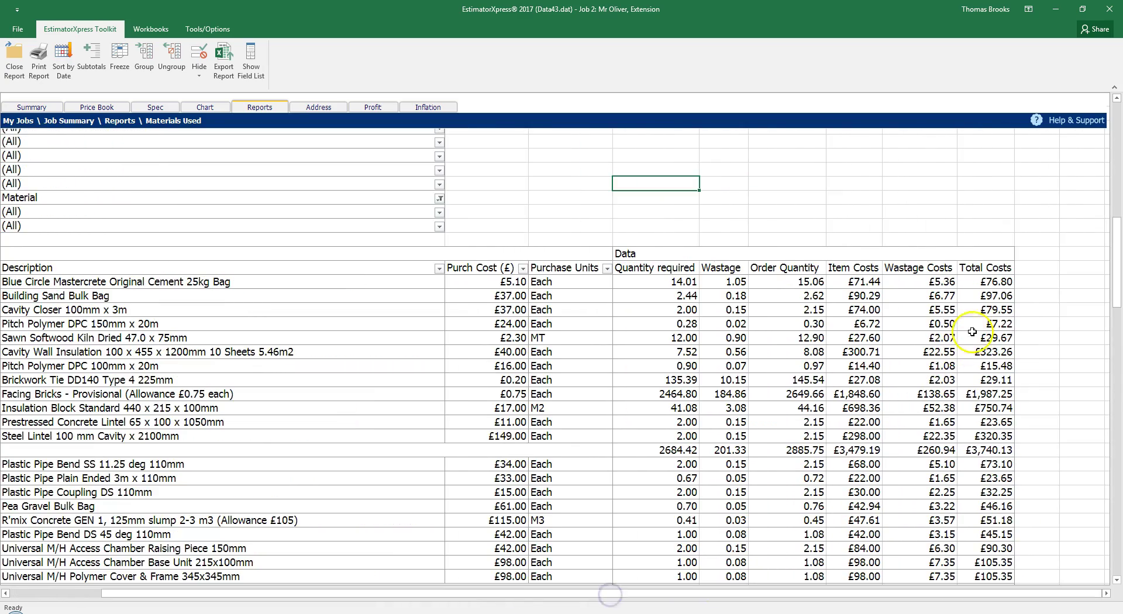
pyautogui.scroll(-20, 974, 328)
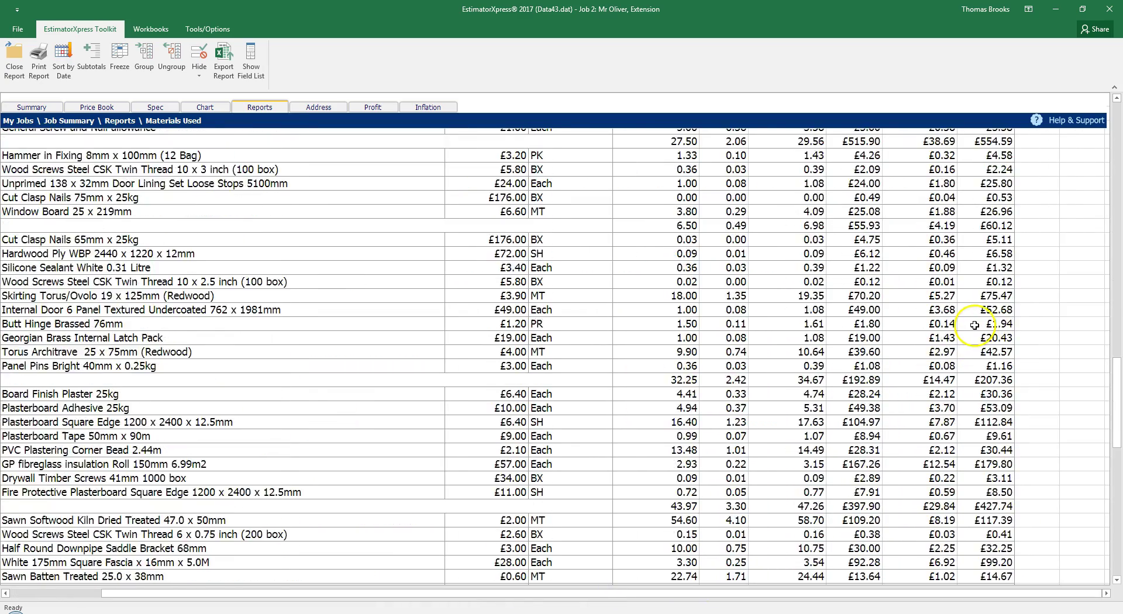
pyautogui.scroll(-10, 974, 326)
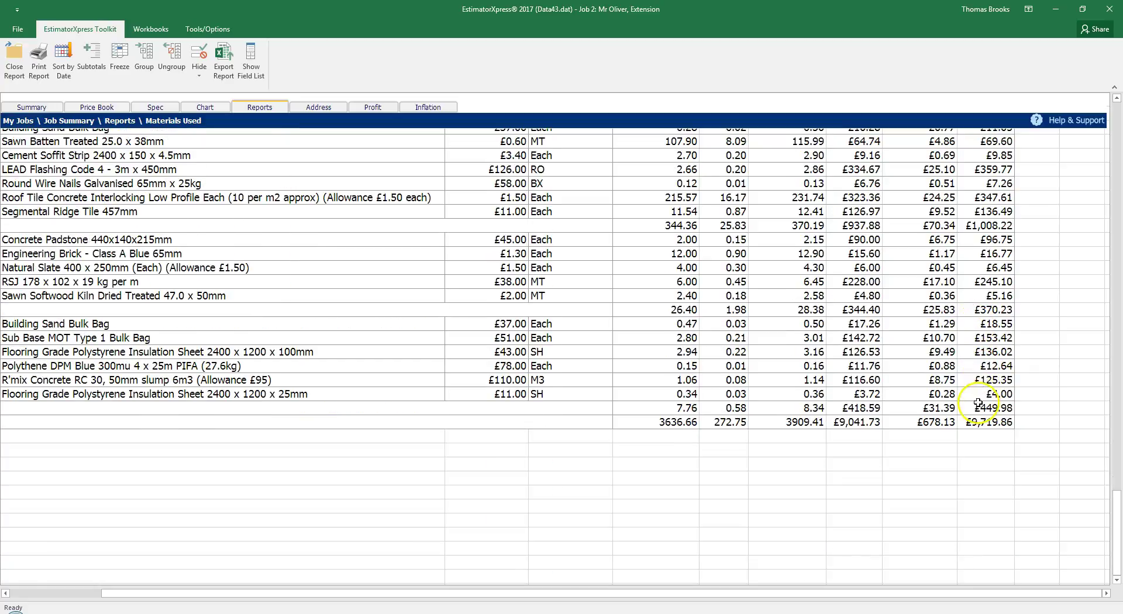
pyautogui.moveTo(981, 422)
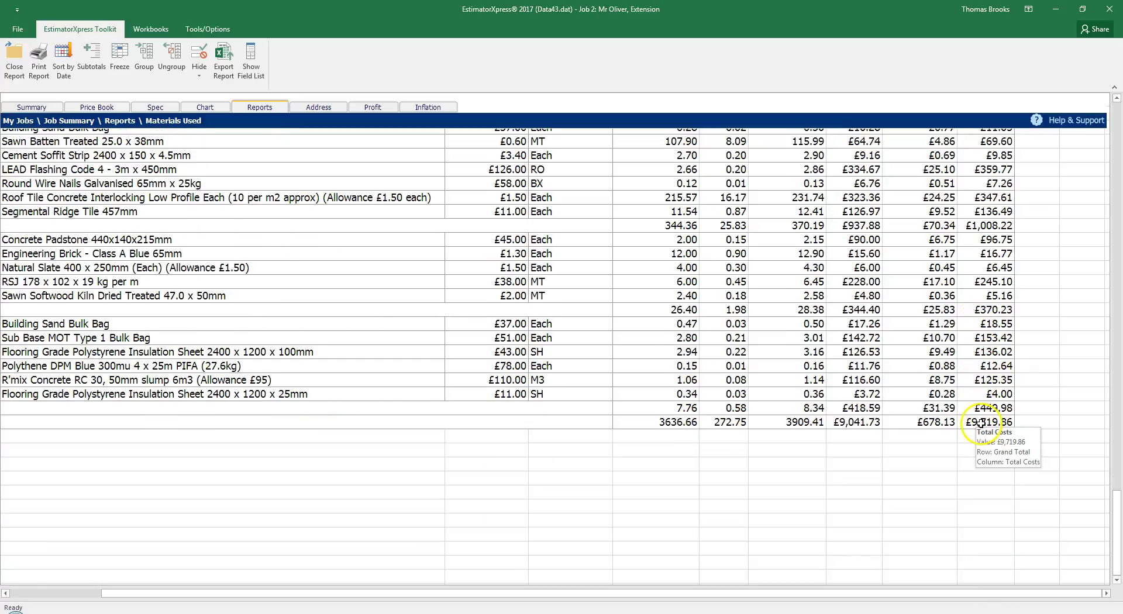
pyautogui.moveTo(947, 591); pyautogui.dragTo(855, 592)
pyautogui.scroll(7, 441, 389)
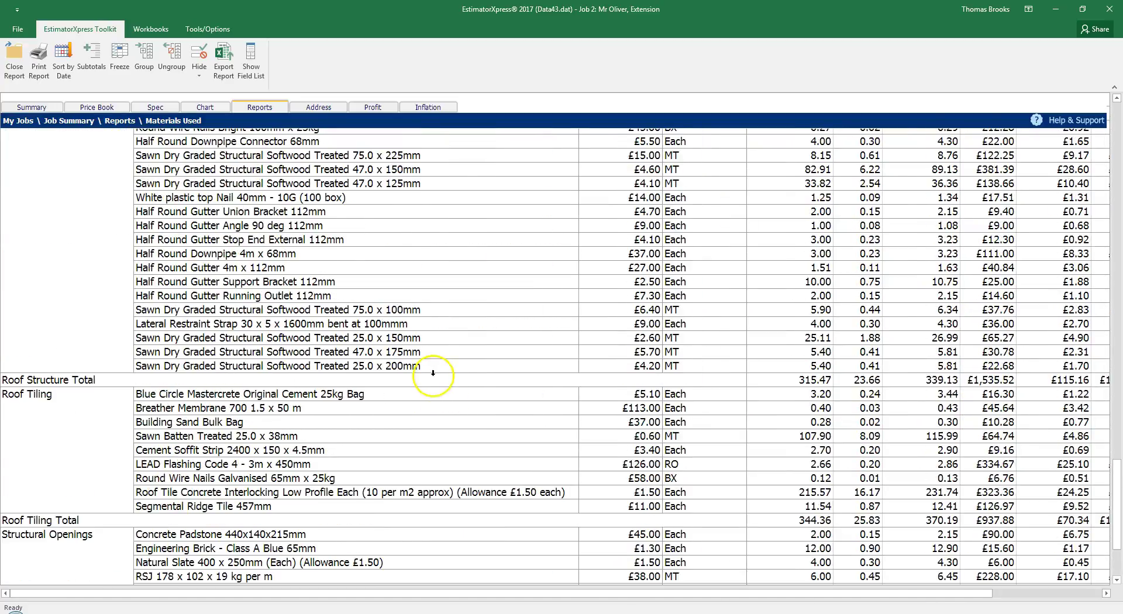
pyautogui.scroll(20, 433, 373)
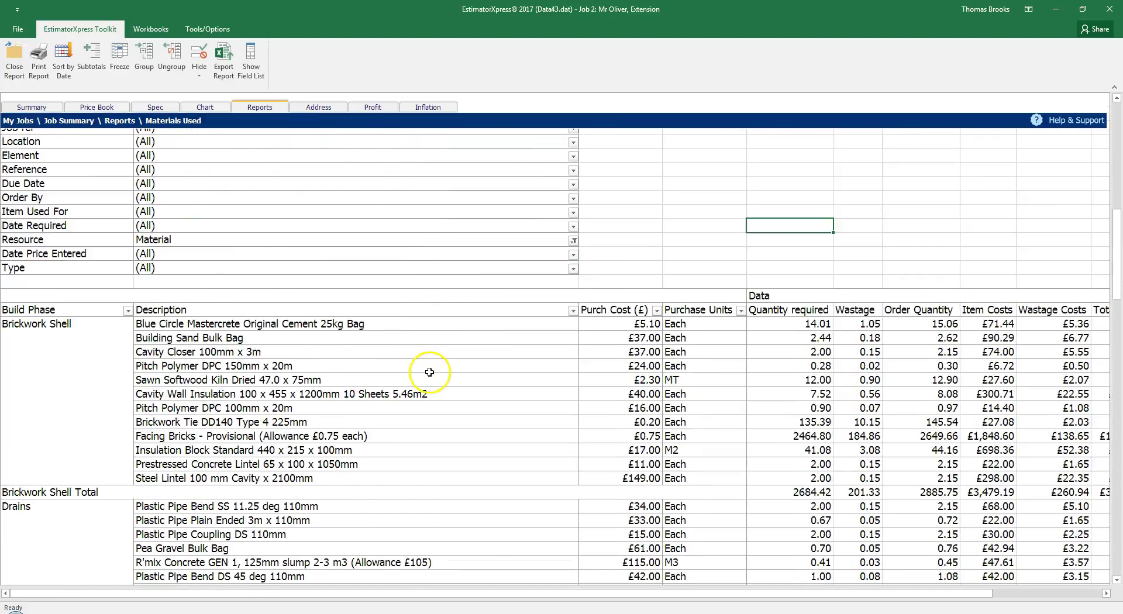
pyautogui.scroll(3, 430, 372)
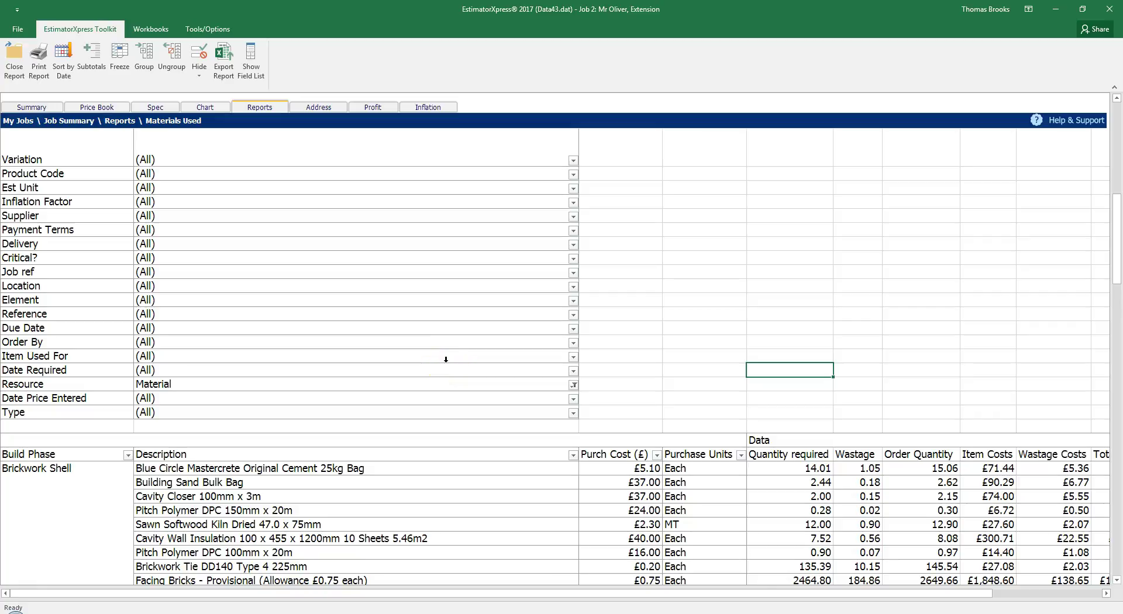
pyautogui.scroll(-3, 445, 359)
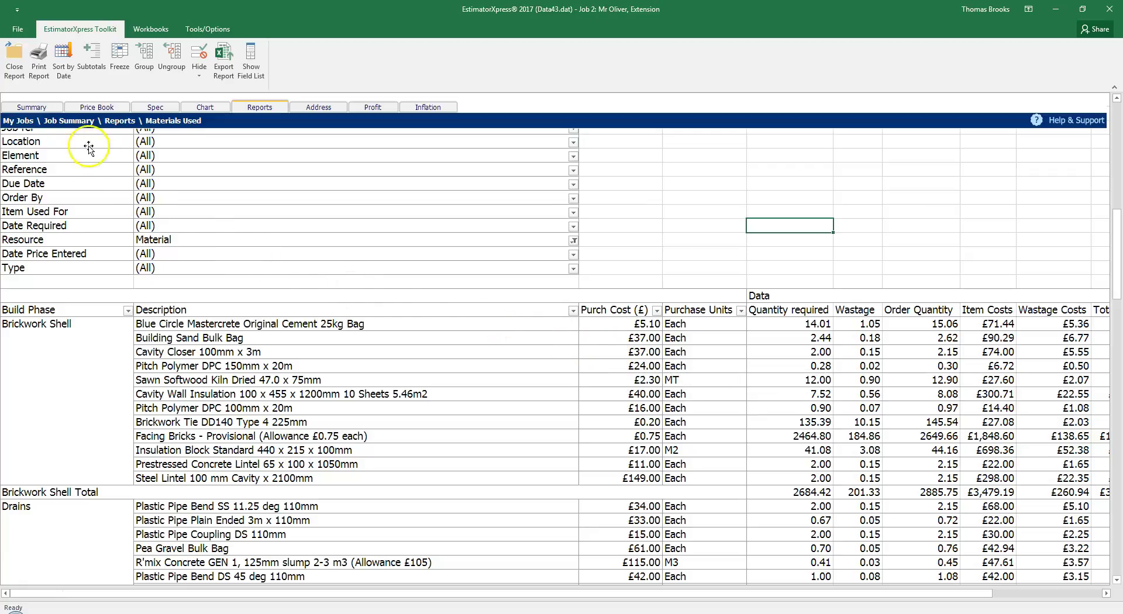
# Close the Materials Used report and open the Quotation Enquiry report to view its material order quantities.
pyautogui.click(16, 65)
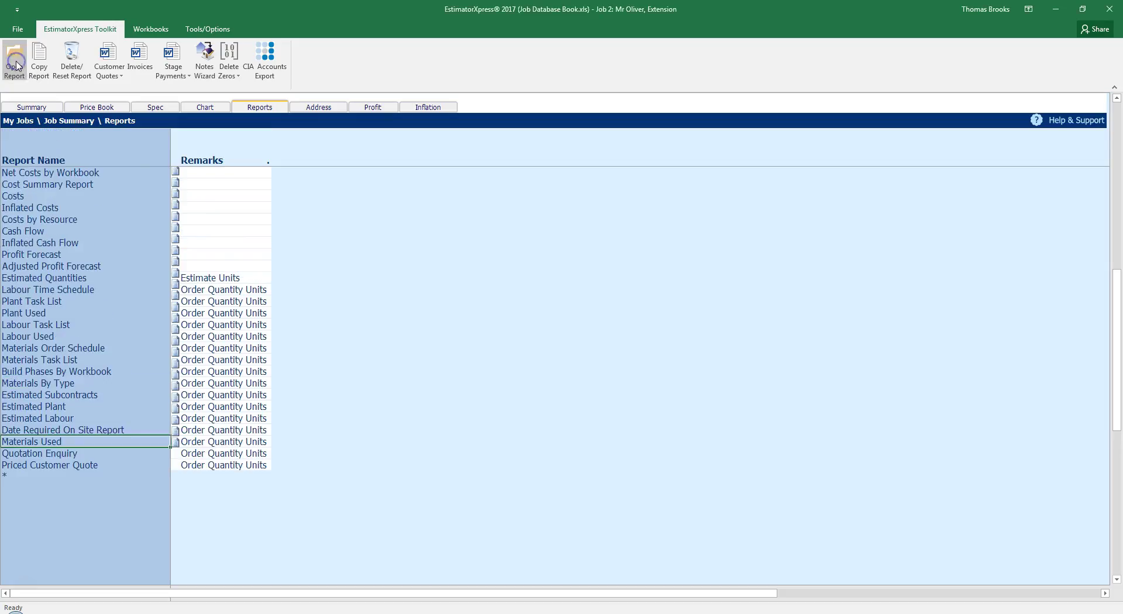
pyautogui.doubleClick(56, 454)
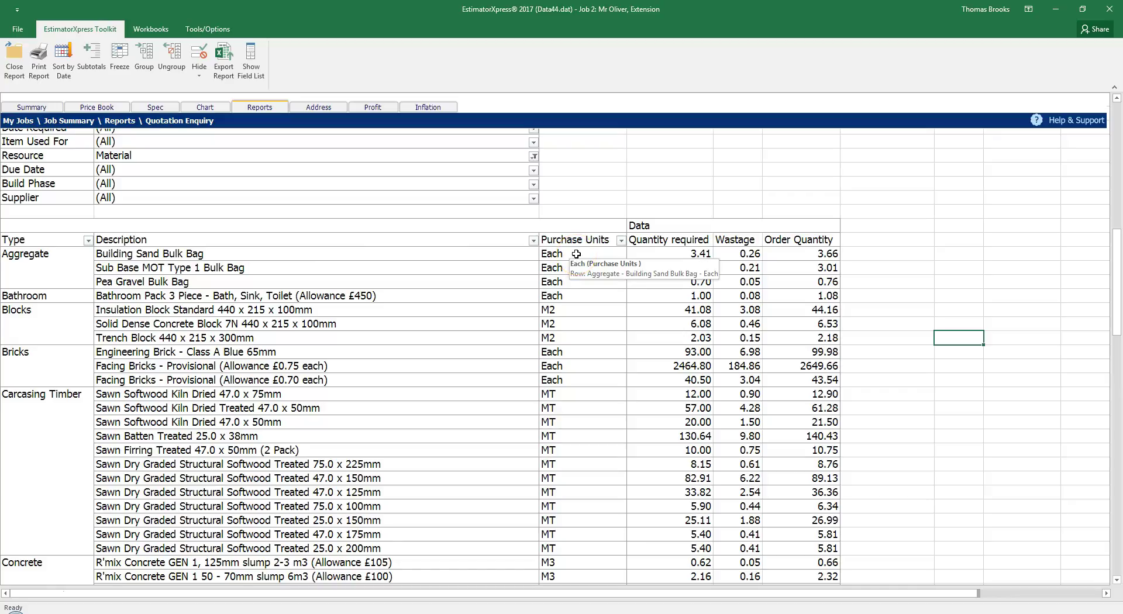
pyautogui.click(797, 255)
# Filter the Type field to show only Aggregate, Blocks, Bricks, Concrete and Concrete Products.
pyautogui.click(89, 241)
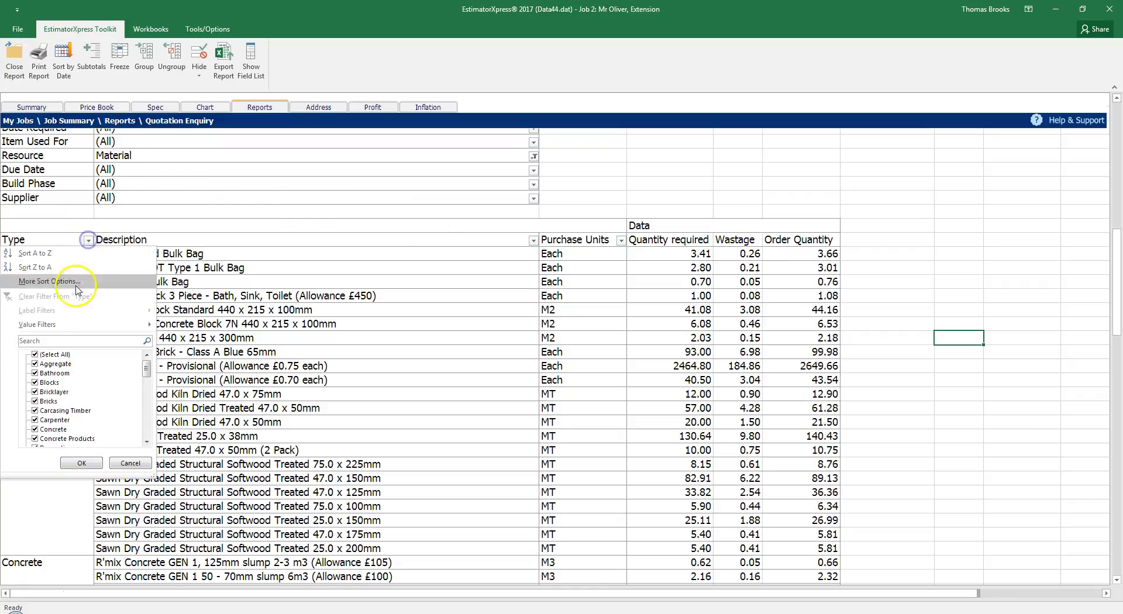
pyautogui.click(34, 355)
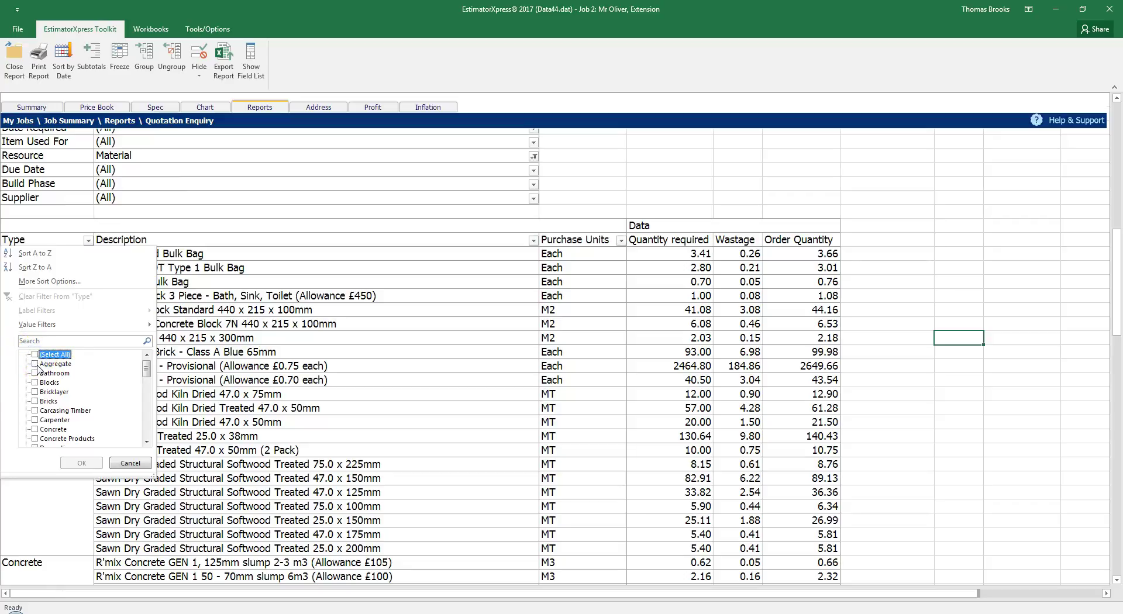
pyautogui.click(37, 363)
pyautogui.click(34, 383)
pyautogui.click(35, 402)
pyautogui.click(35, 429)
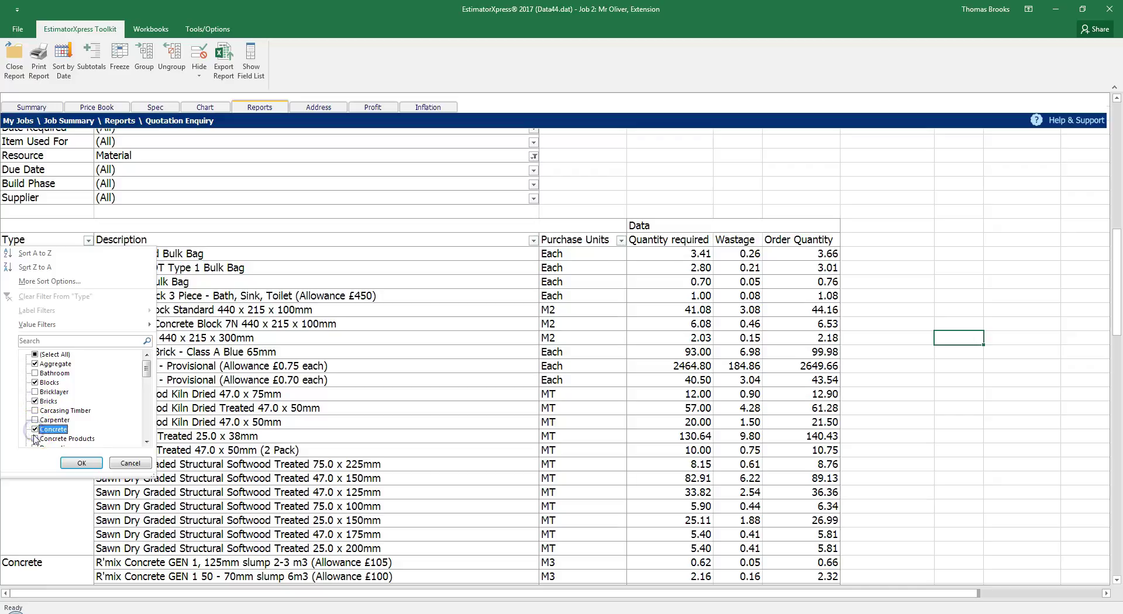
pyautogui.click(34, 439)
pyautogui.scroll(-2, 121, 379)
pyautogui.scroll(-3, 121, 380)
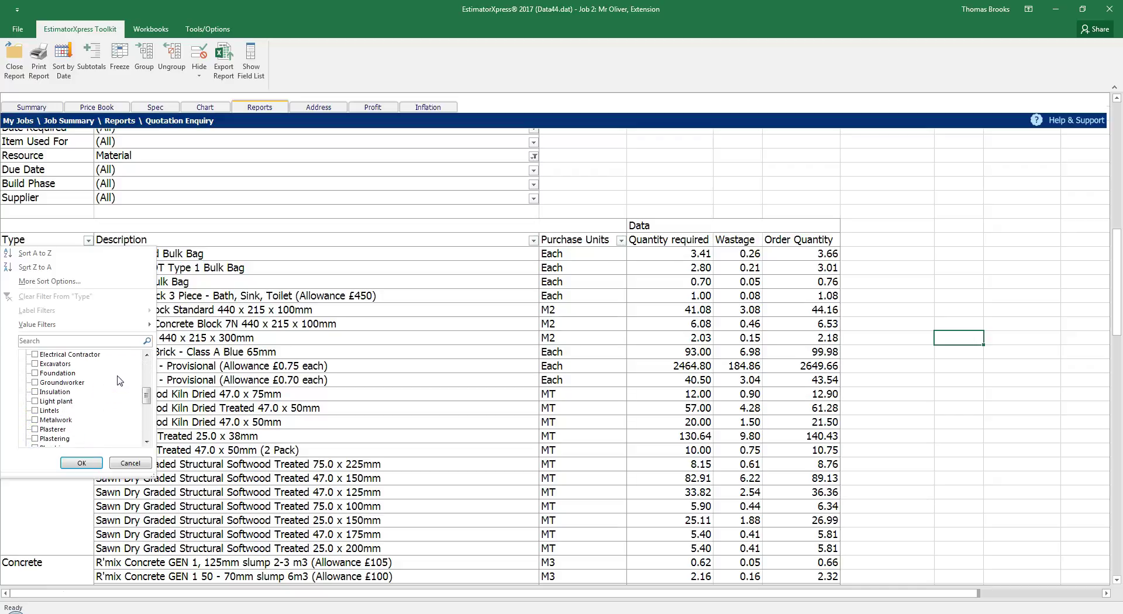
pyautogui.click(78, 465)
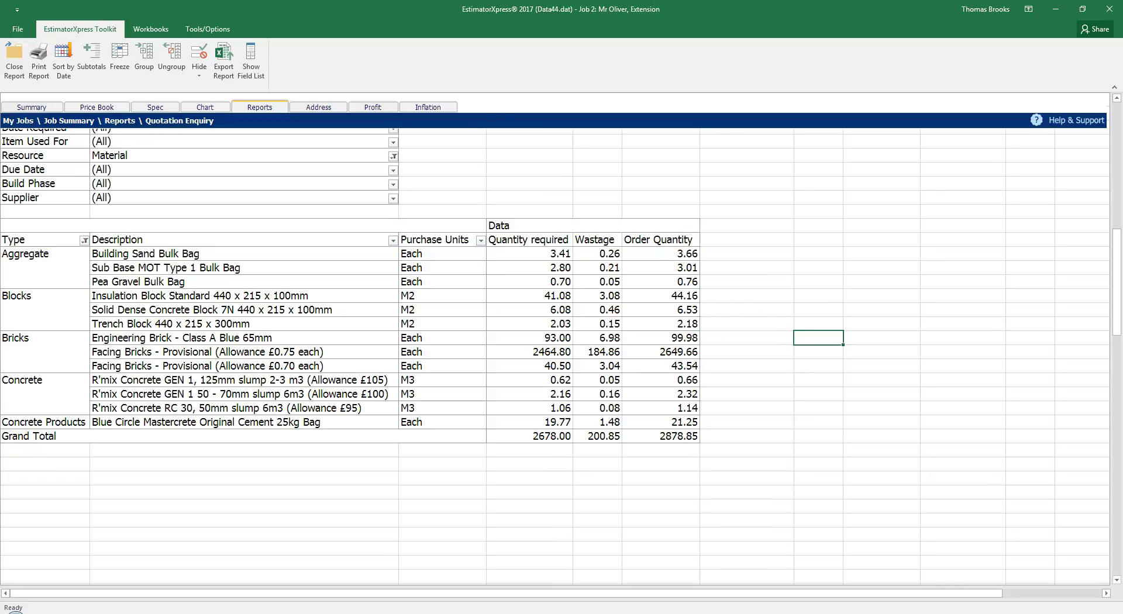
# Reset the Type filter so that all types are included in the Quotation Enquiry table.
pyautogui.click(218, 59)
pyautogui.click(84, 240)
pyautogui.click(37, 355)
pyautogui.click(73, 463)
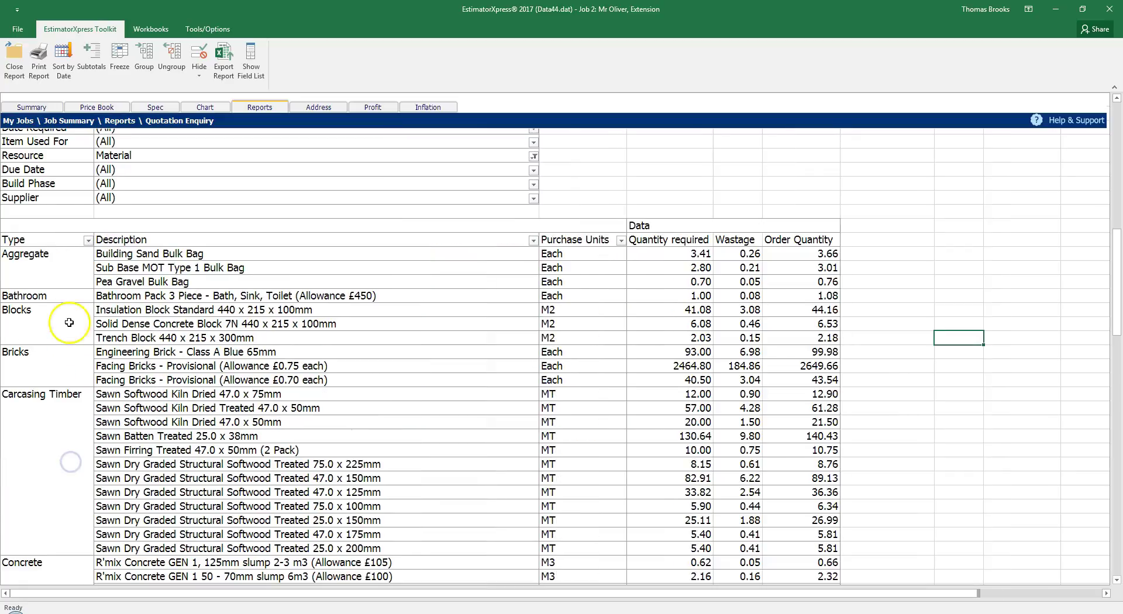
# Add Supplier as the outermost row field ahead of Type in the Quotation Enquiry table and review the provisional items at its end.
pyautogui.click(32, 198)
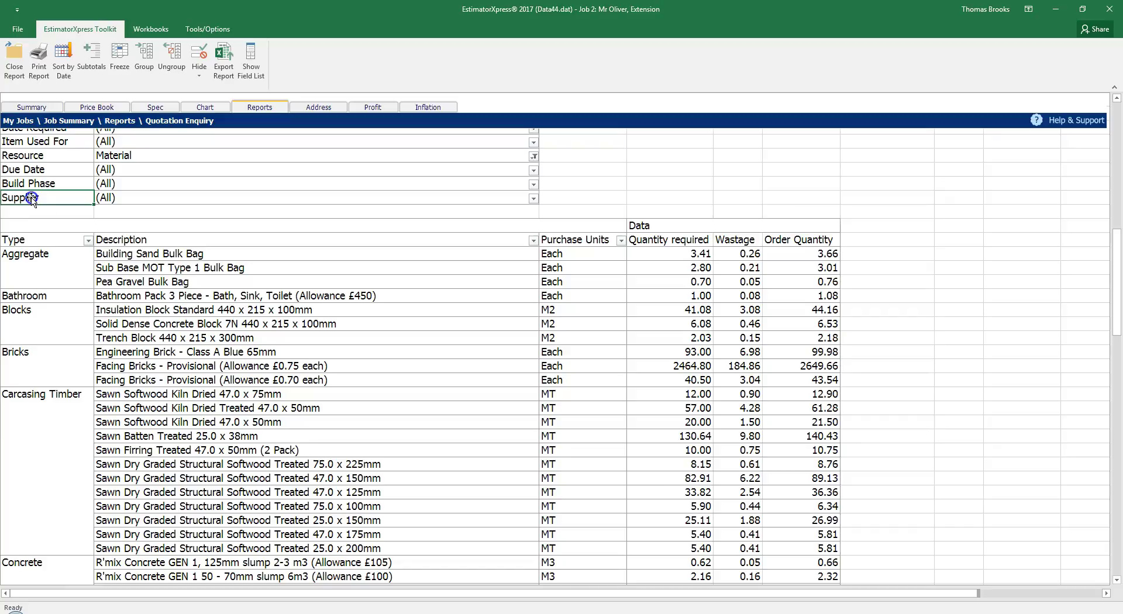
pyautogui.moveTo(44, 239); pyautogui.dragTo(87, 288)
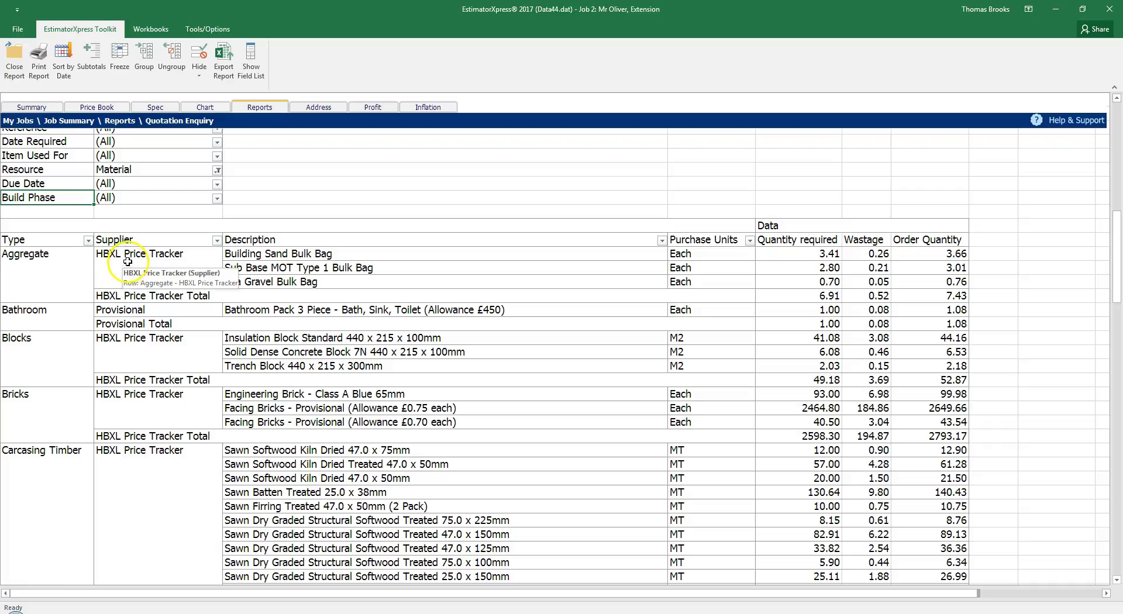
pyautogui.moveTo(133, 242); pyautogui.dragTo(24, 245)
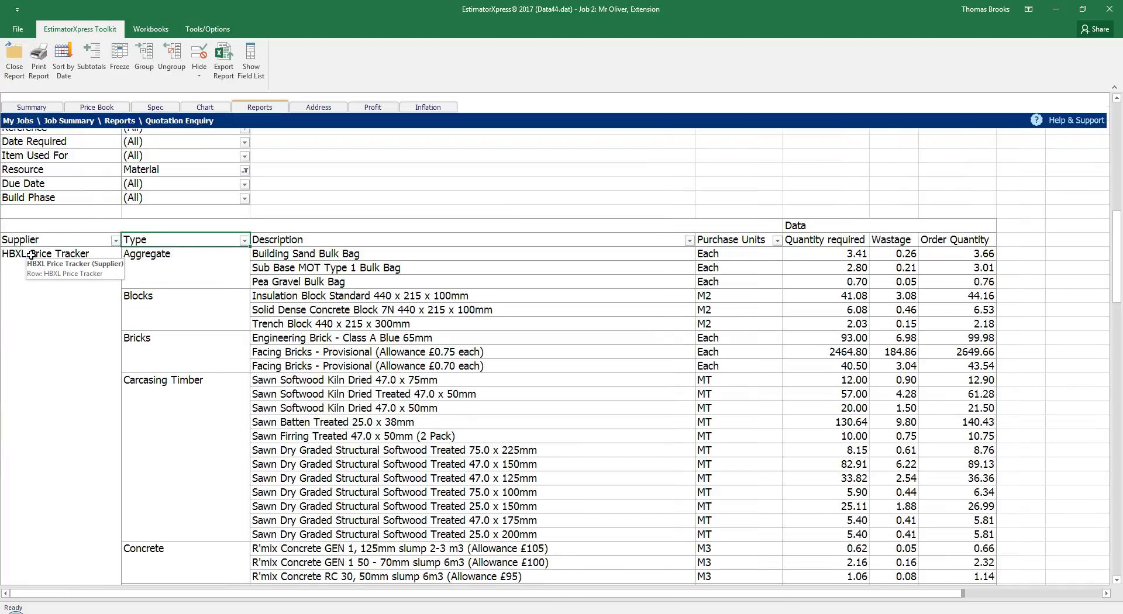
pyautogui.scroll(-4, 31, 255)
pyautogui.scroll(-20, 31, 255)
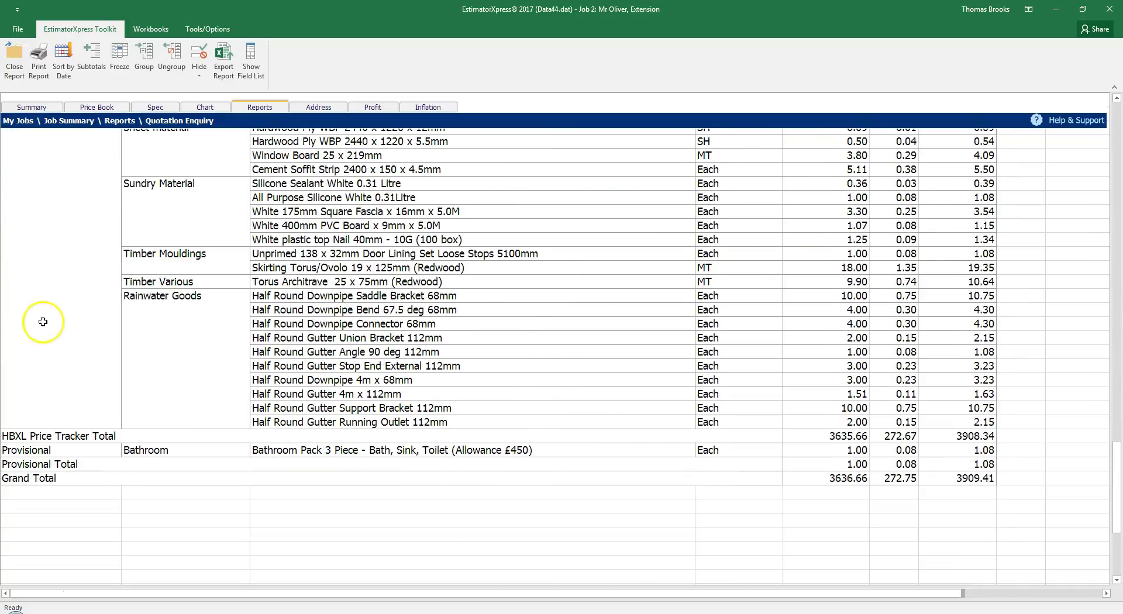
pyautogui.click(47, 450)
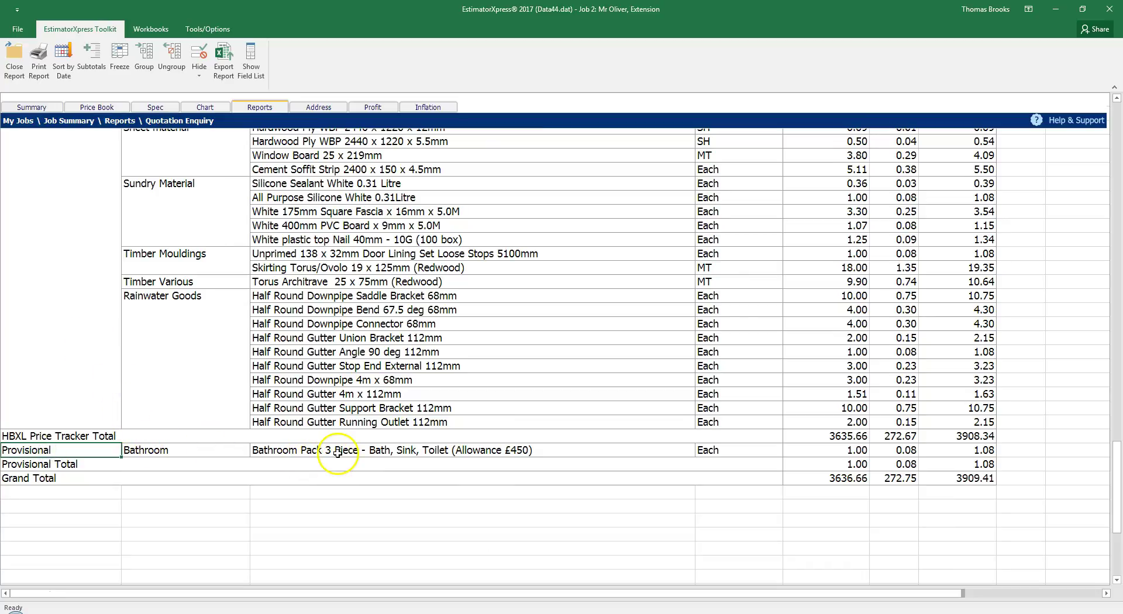
pyautogui.scroll(1, 338, 452)
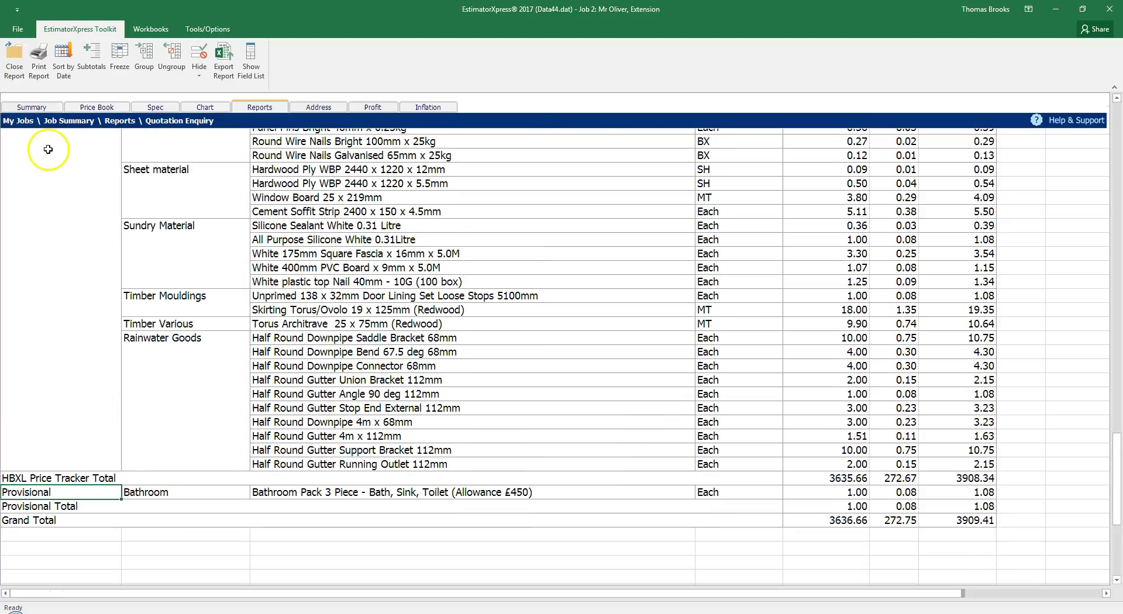
# Close the Quotation Enquiry report and open the Priced Customer Quote report.
pyautogui.click(17, 73)
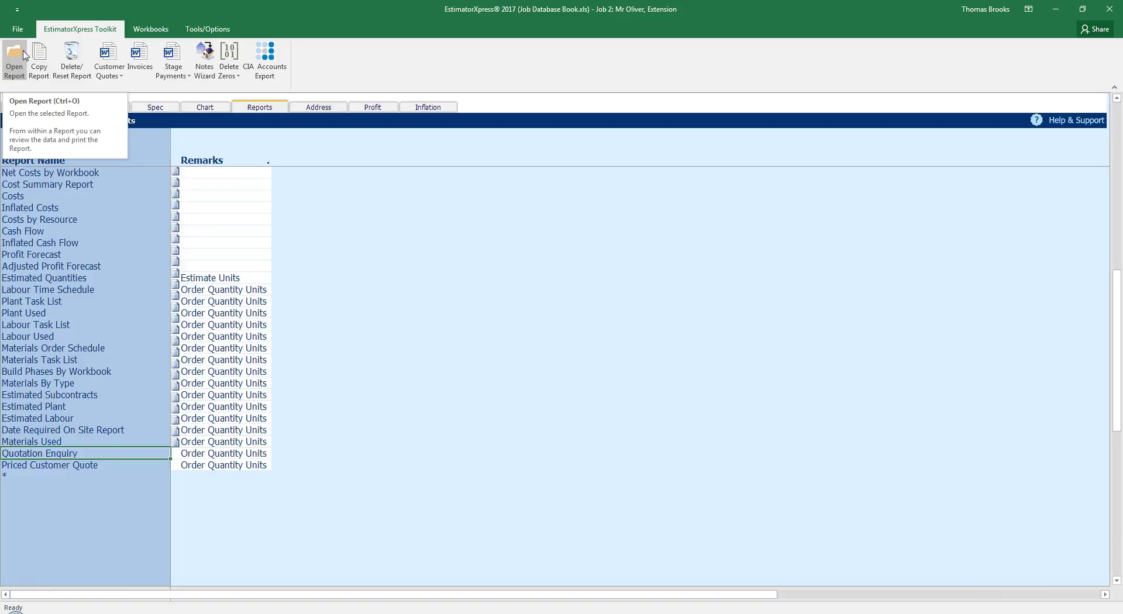
pyautogui.click(73, 467)
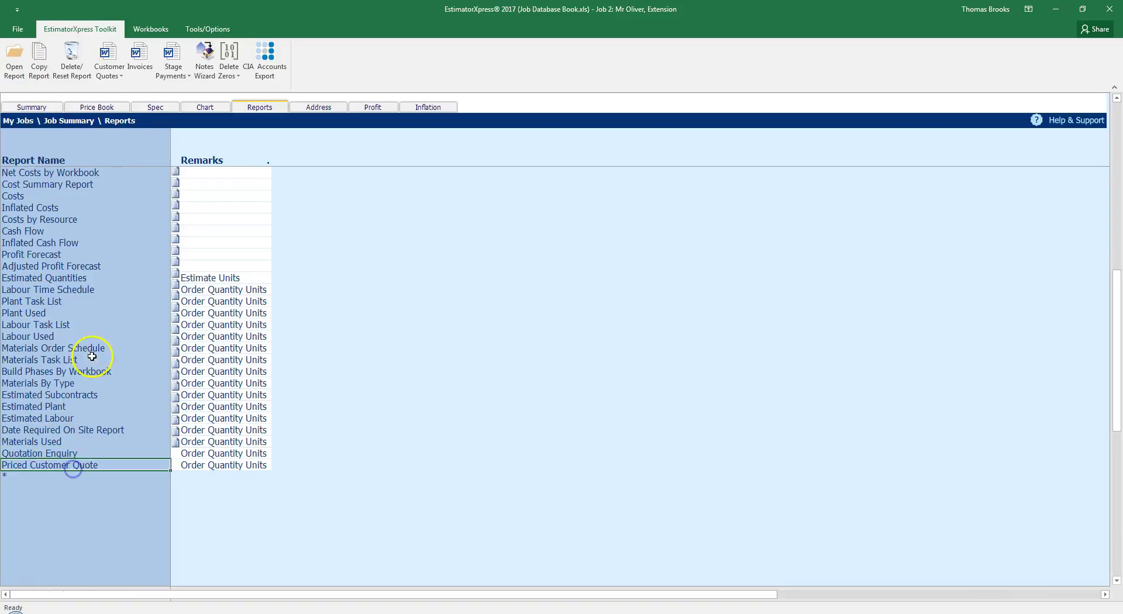
pyautogui.click(37, 124)
pyautogui.click(14, 59)
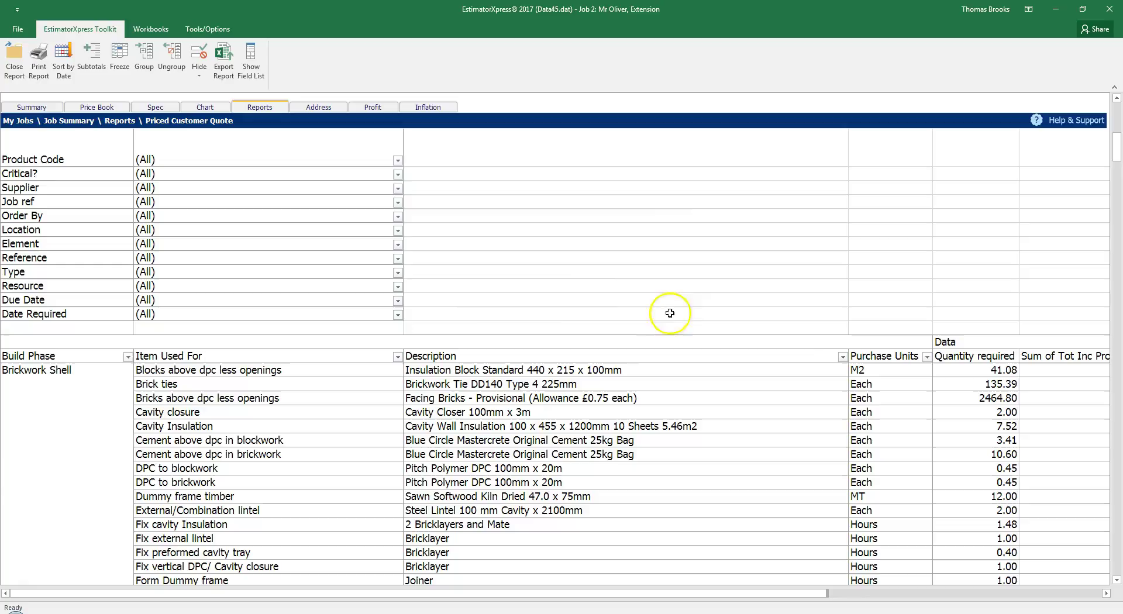
# Examine the priced quote's item totals including profit and excluding VAT, through to the grand total.
pyautogui.moveTo(825, 593); pyautogui.dragTo(990, 613)
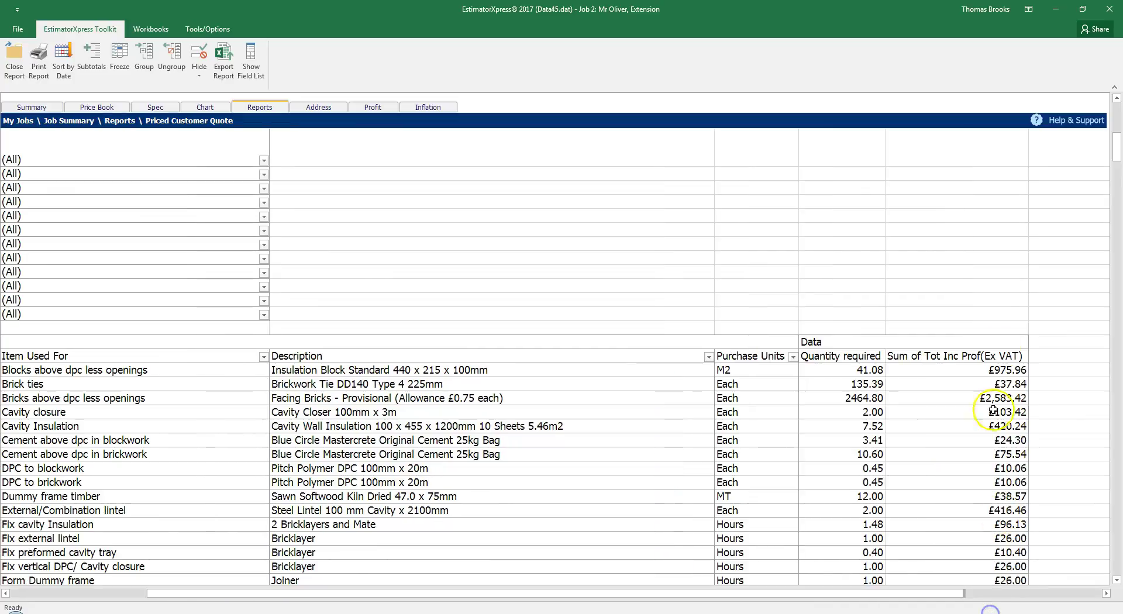
pyautogui.moveTo(1115, 148); pyautogui.dragTo(1111, 435)
pyautogui.click(1018, 410)
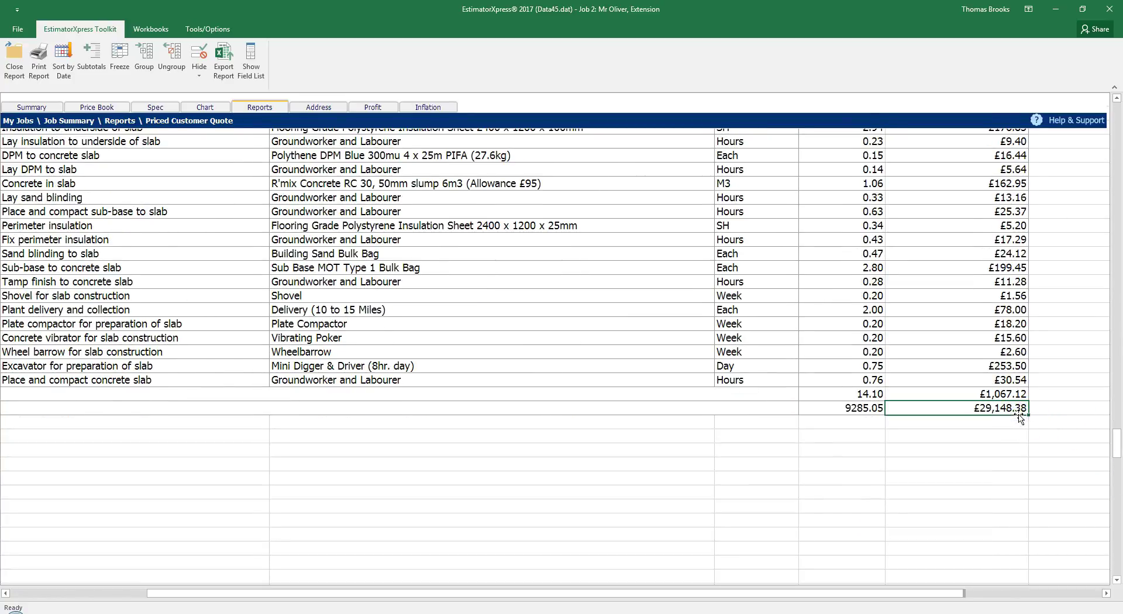
pyautogui.moveTo(1113, 445); pyautogui.dragTo(1100, 134)
pyautogui.moveTo(907, 592); pyautogui.dragTo(761, 592)
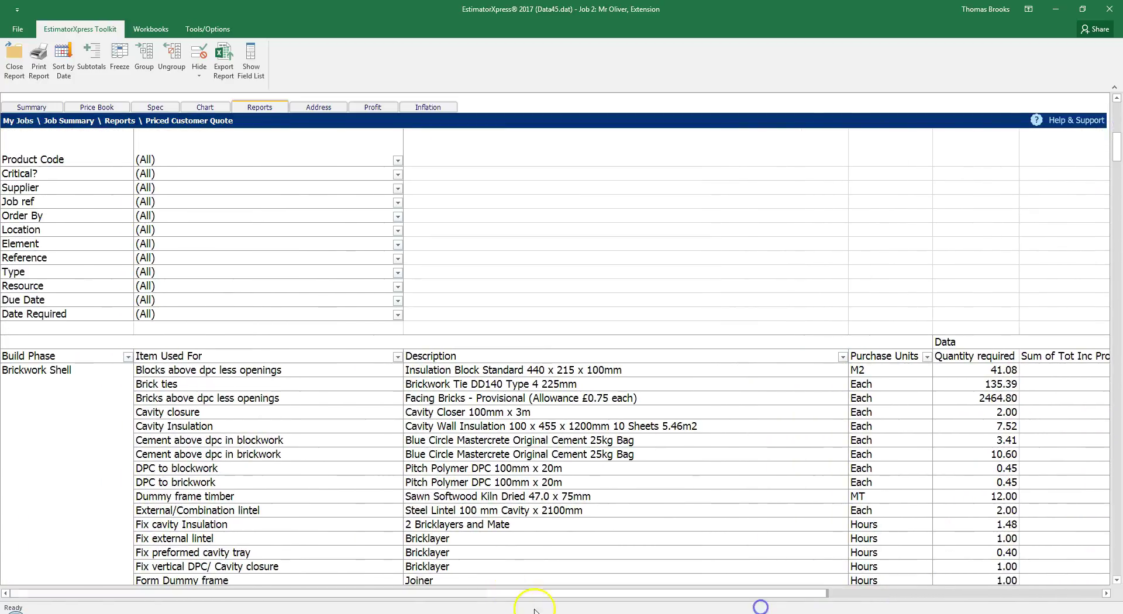
pyautogui.click(250, 366)
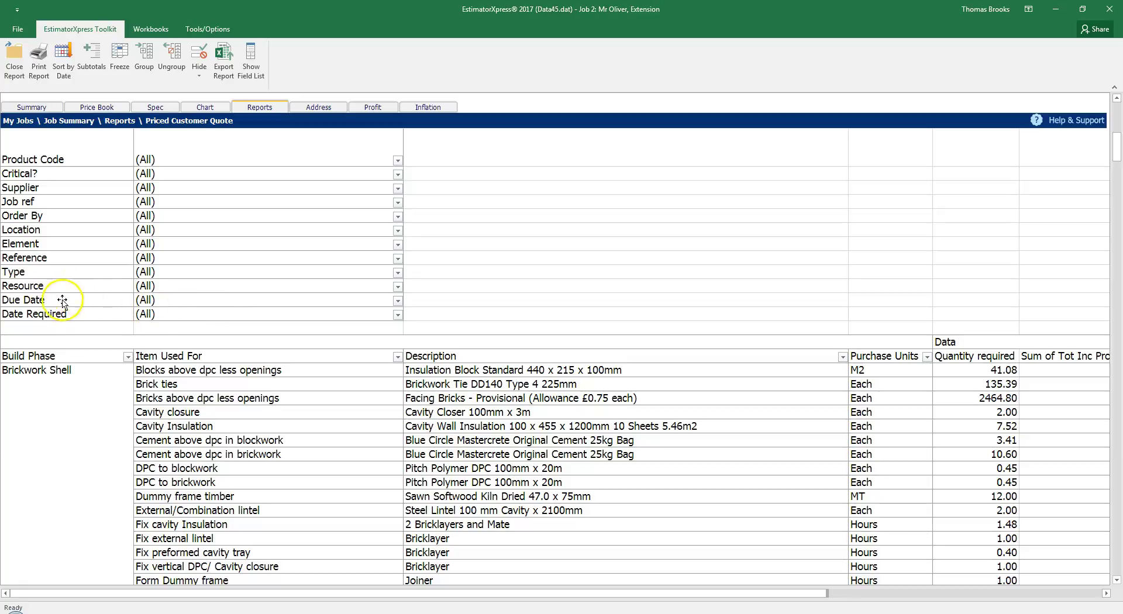
# Add Date Required as the first row field, ahead of Build Phase, and sort it from oldest to newest.
pyautogui.moveTo(49, 314); pyautogui.dragTo(16, 366)
pyautogui.click(82, 357)
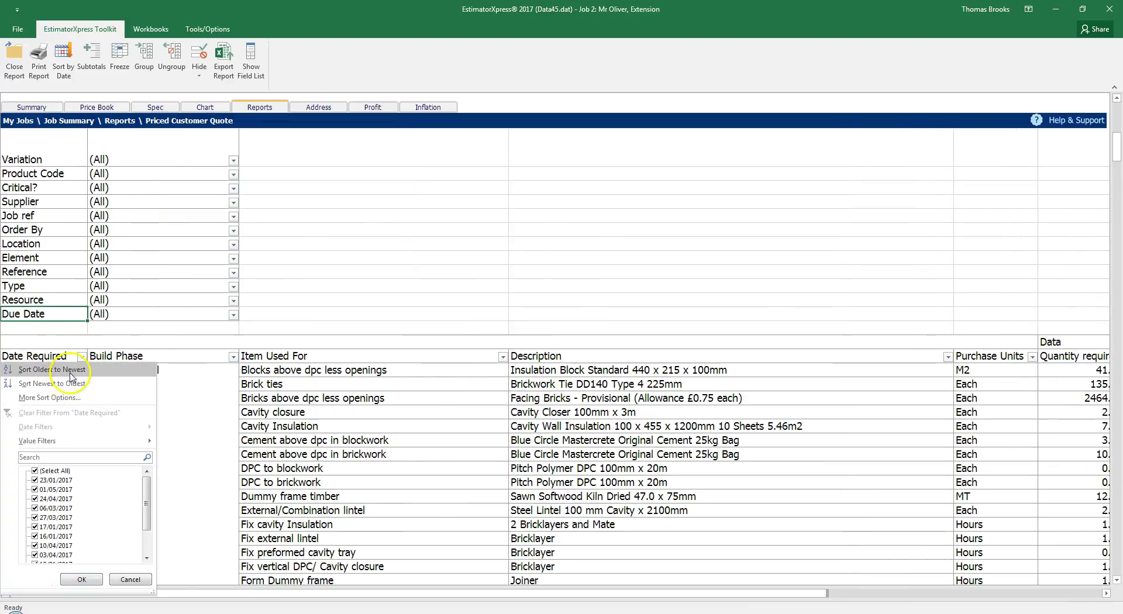
pyautogui.click(53, 370)
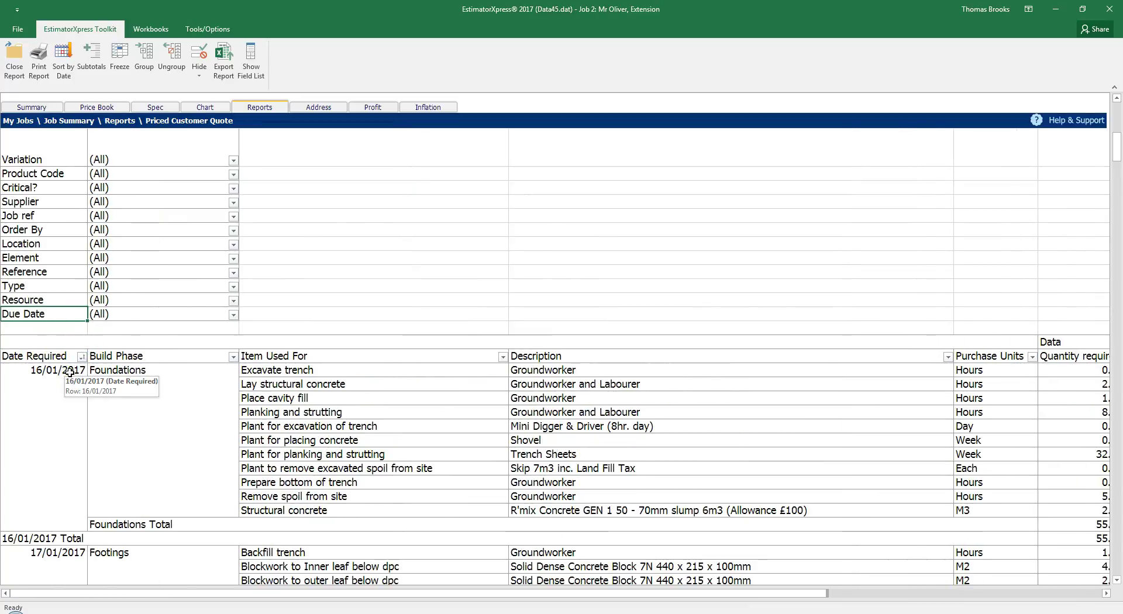
# Close the Priced Customer Quote report and open the Materials Used report.
pyautogui.click(17, 69)
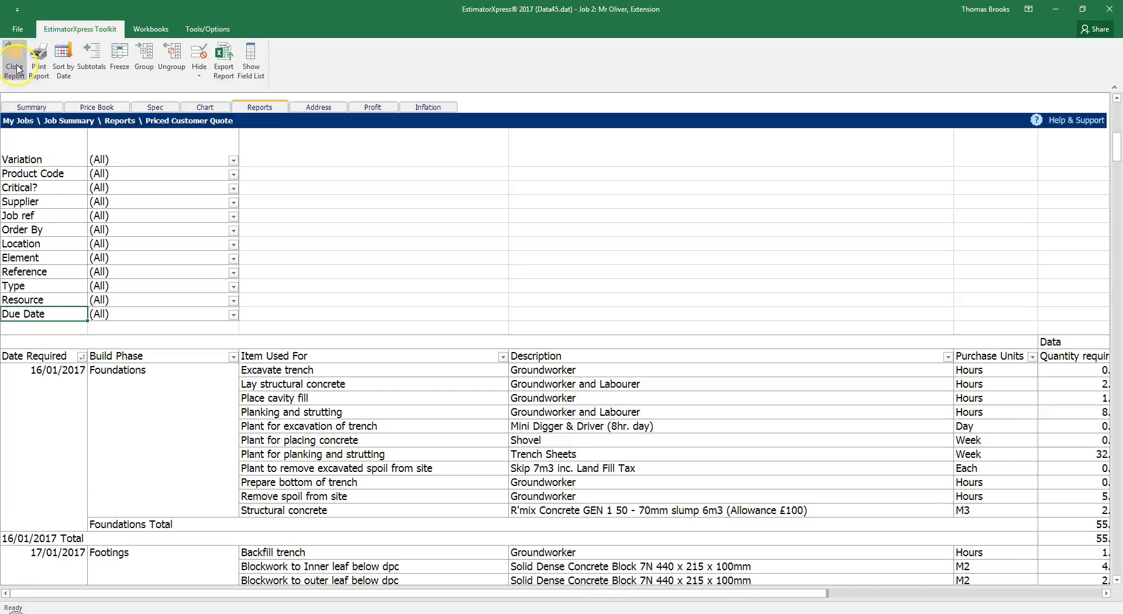
pyautogui.click(17, 69)
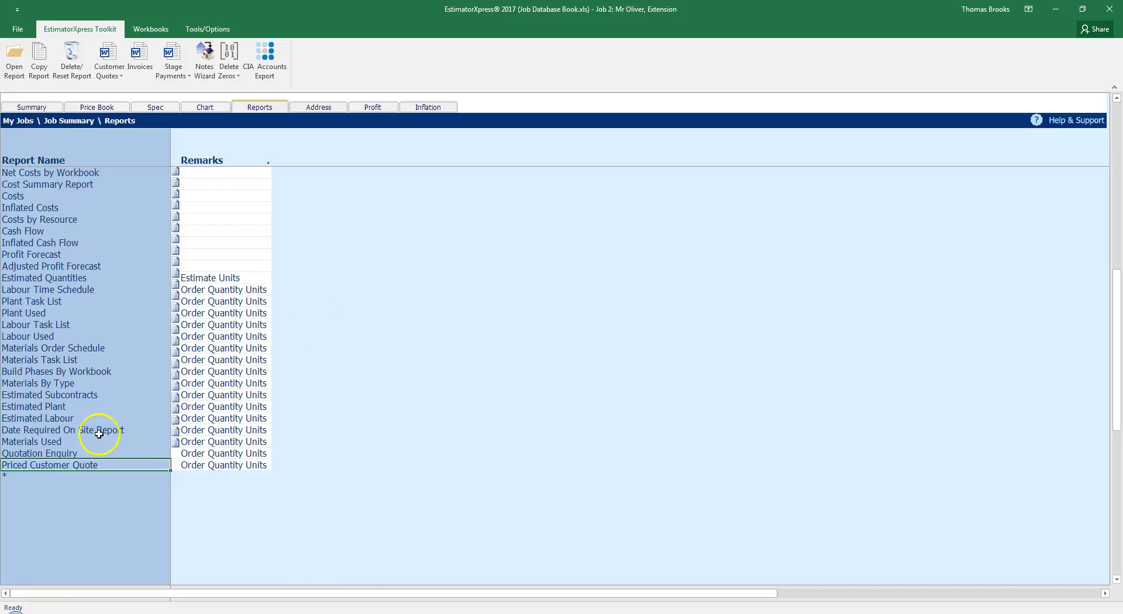
pyautogui.click(52, 442)
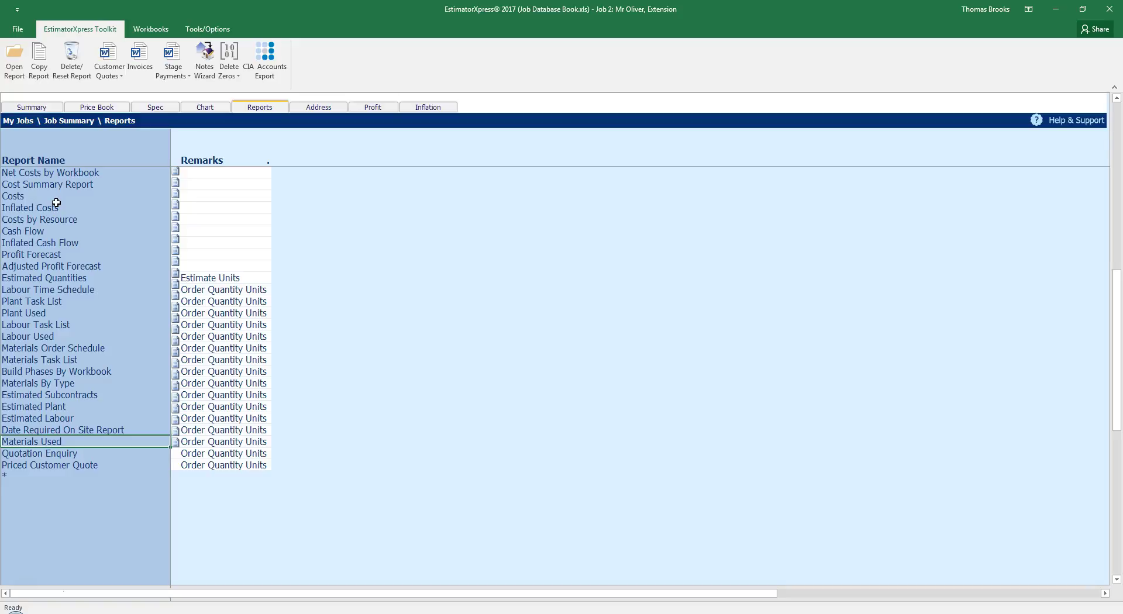
pyautogui.click(17, 71)
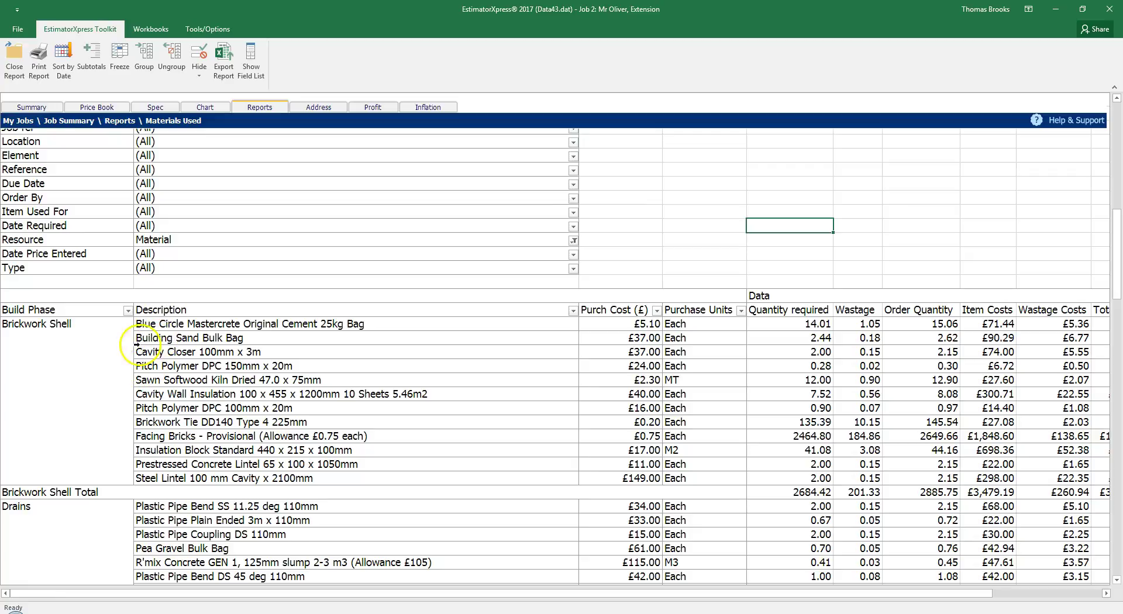
# Filter the Build Phase field to show only Internal Decoration.
pyautogui.click(130, 311)
pyautogui.click(35, 425)
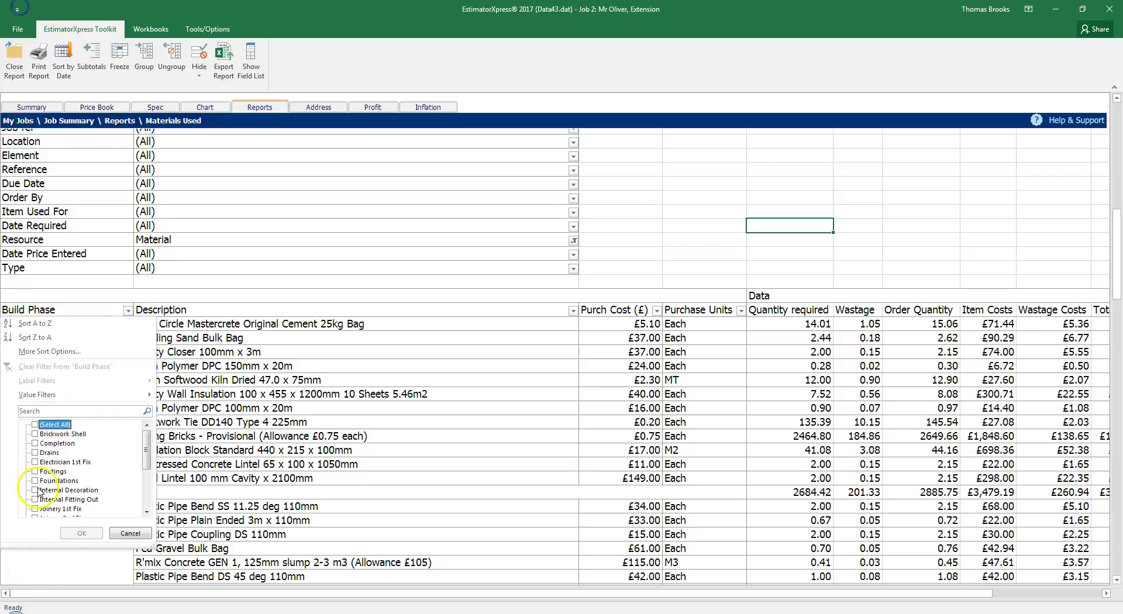
pyautogui.click(37, 490)
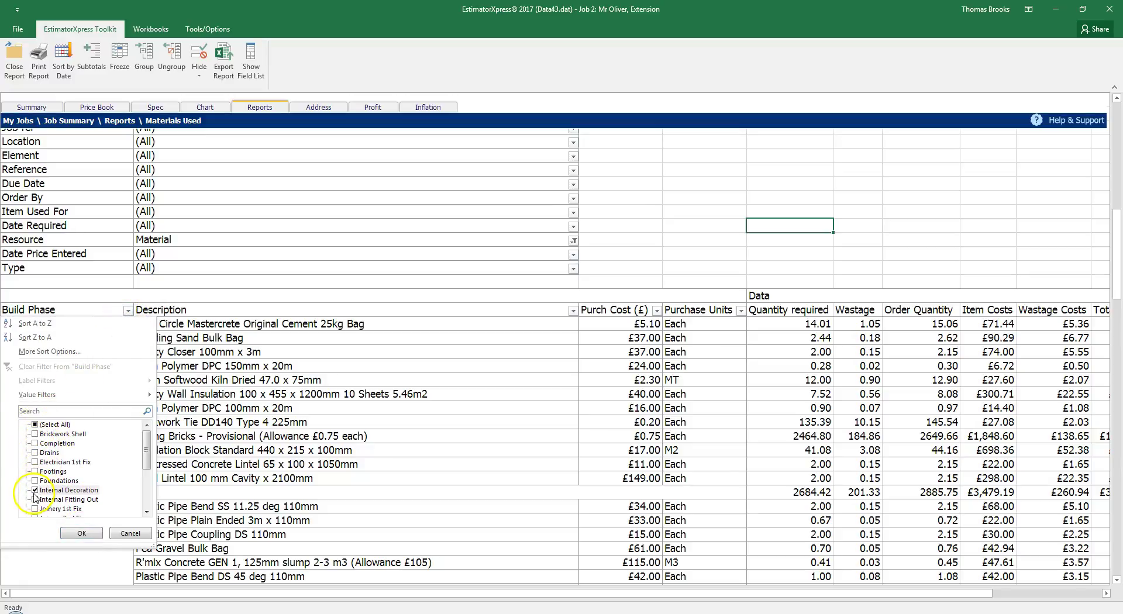
pyautogui.click(85, 533)
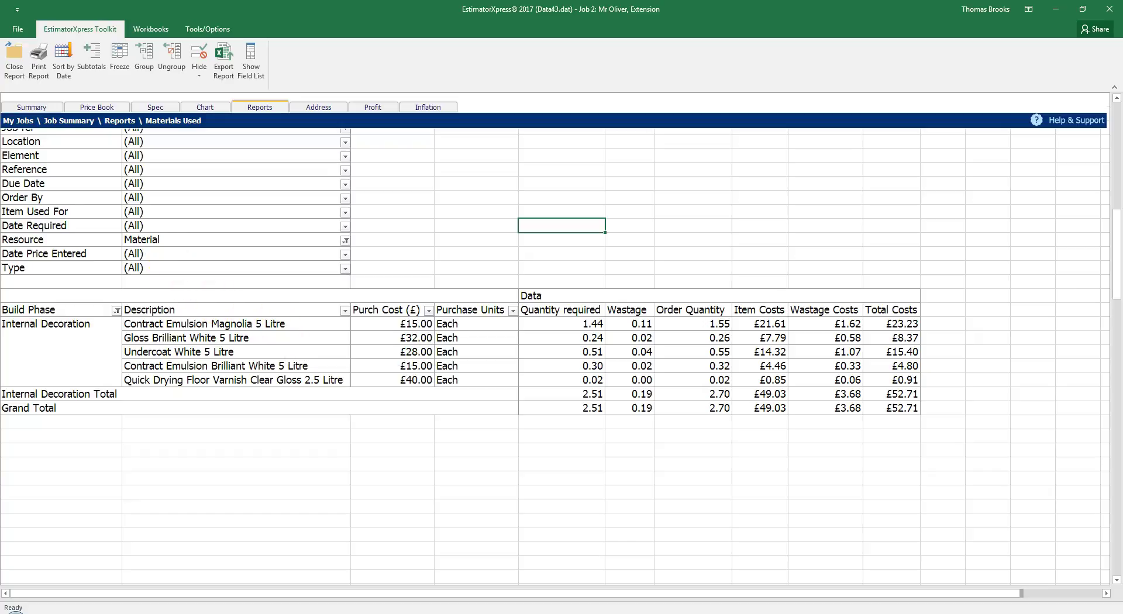
# Add Reference as a row field after Description in the Materials Used table and remove its subtotals.
pyautogui.click(63, 170)
pyautogui.moveTo(63, 170); pyautogui.dragTo(349, 342)
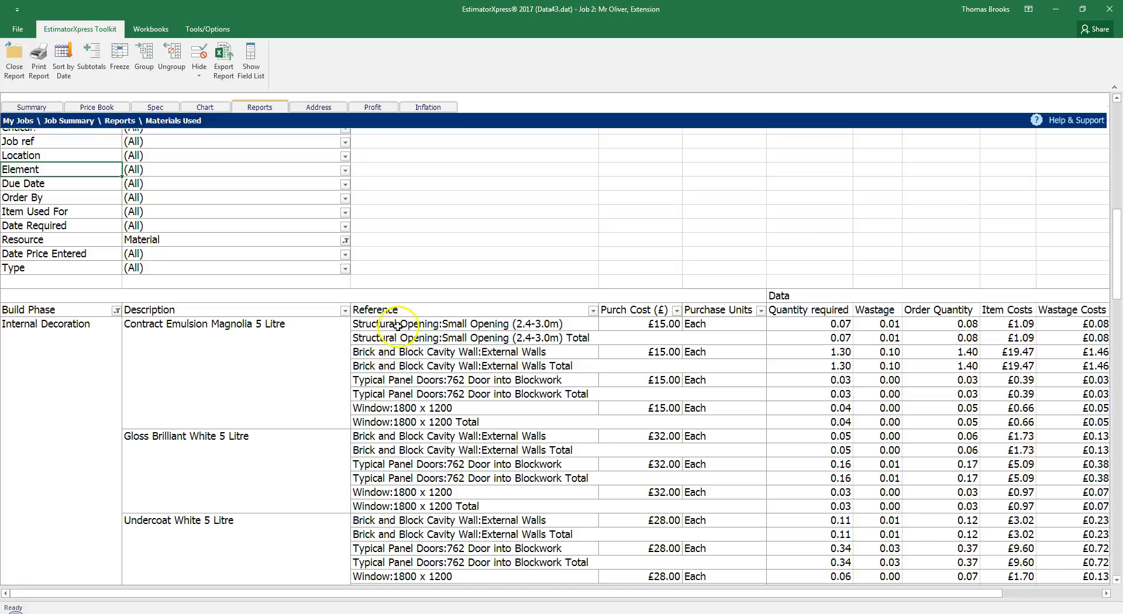
pyautogui.rightClick(546, 339)
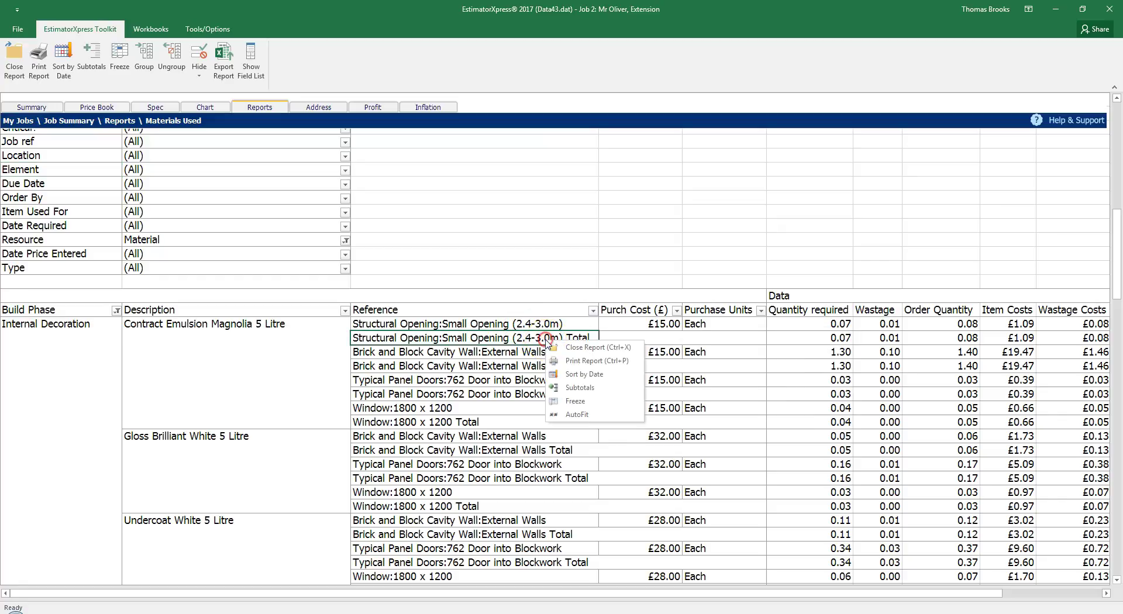
pyautogui.click(594, 390)
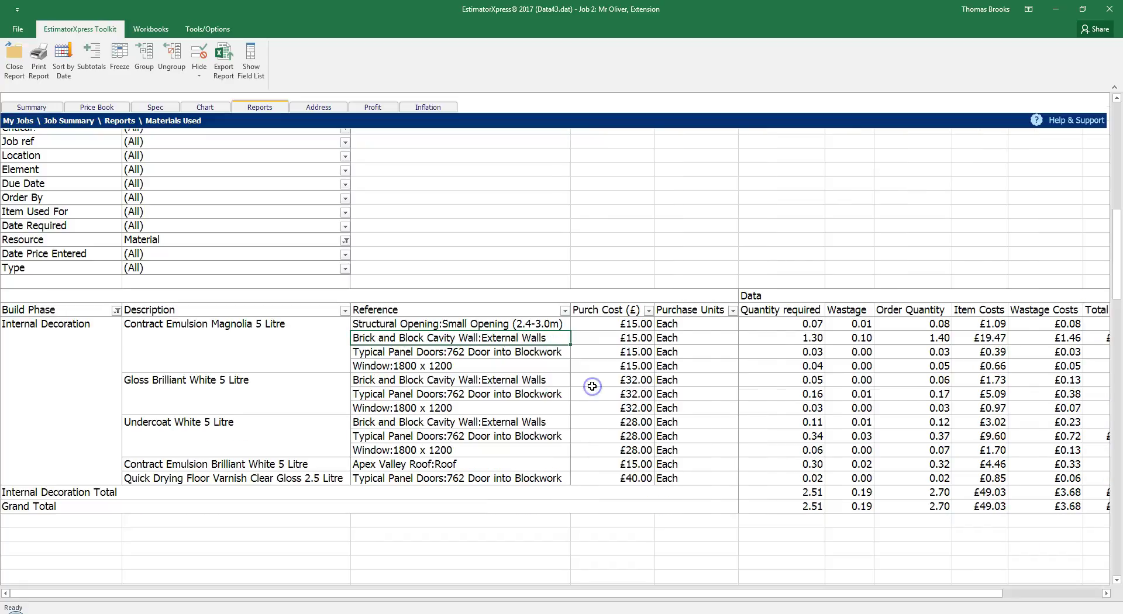